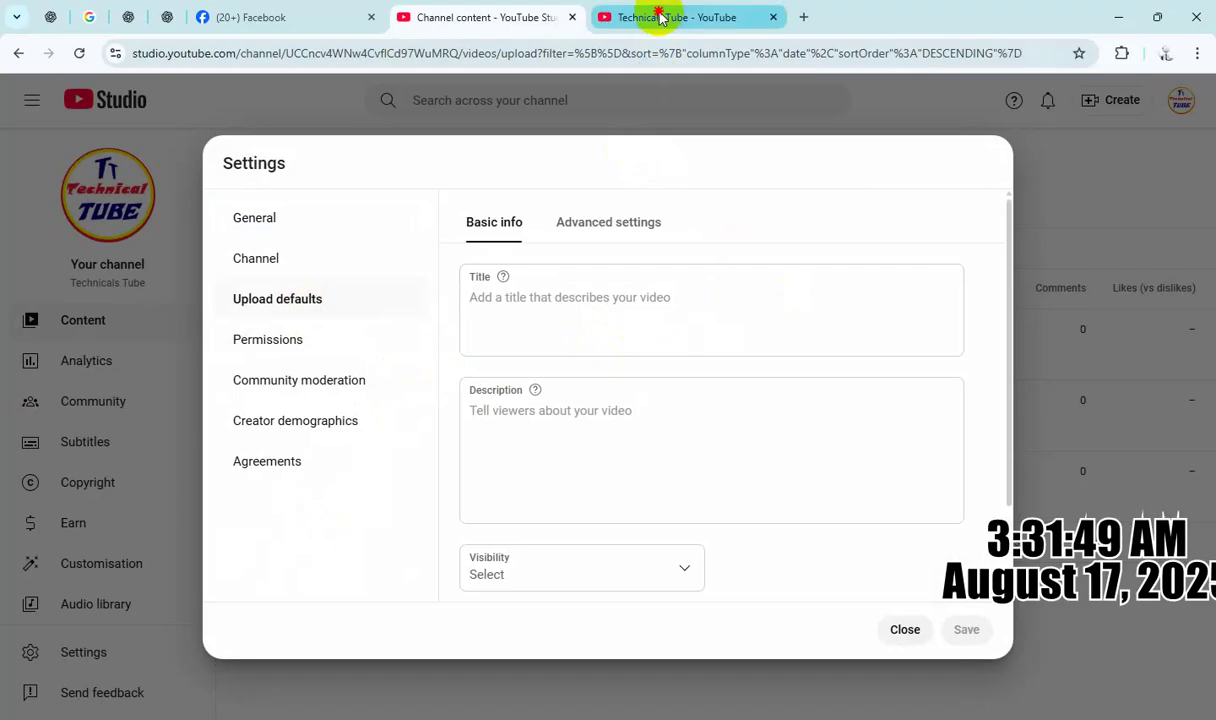
{"action": "left_click", "coordinate": [654, 19]}
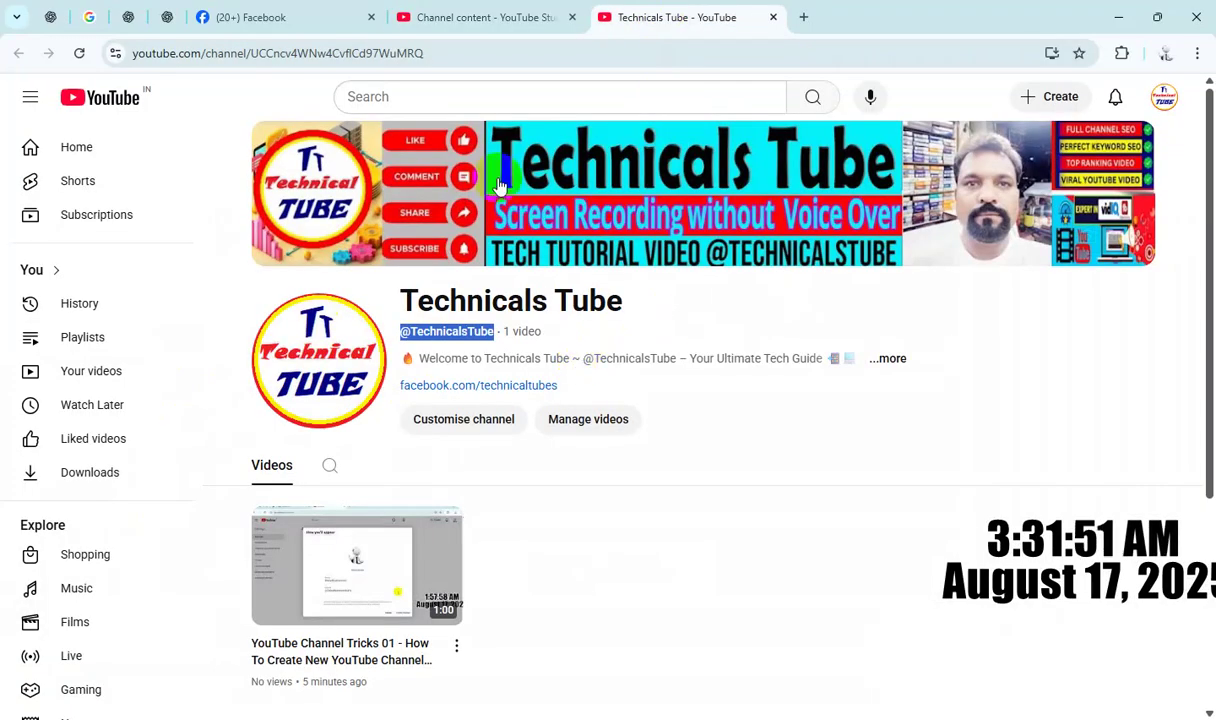
{"action": "left_click", "coordinate": [441, 20]}
{"action": "left_click", "coordinate": [499, 300]}
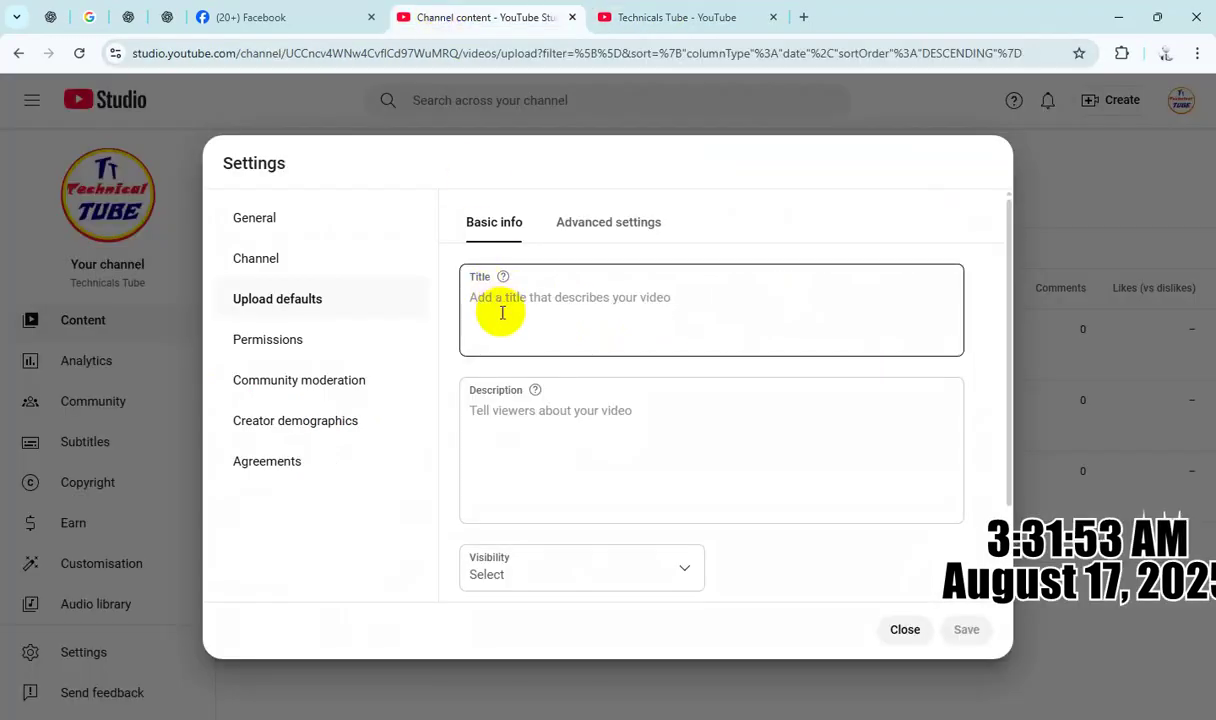
{"action": "left_click", "coordinate": [502, 405]}
{"action": "type", "text": "@TechnicalsTube"}
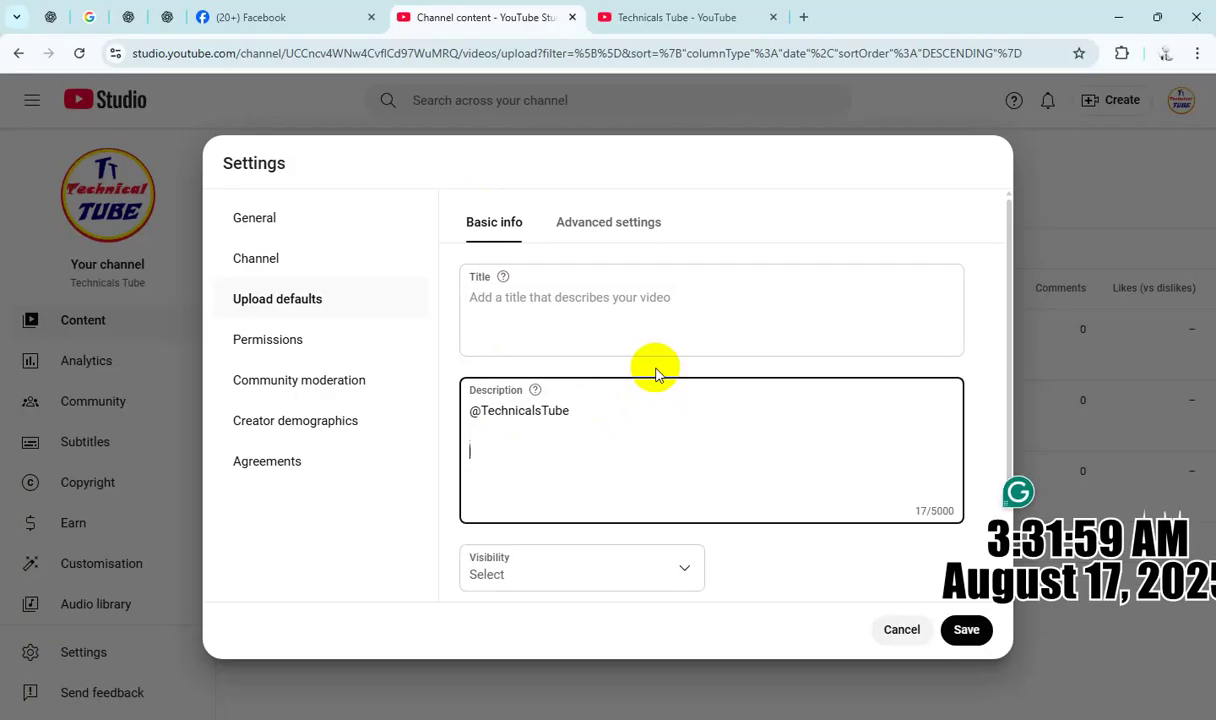
{"action": "type", "text": "Descrip"}
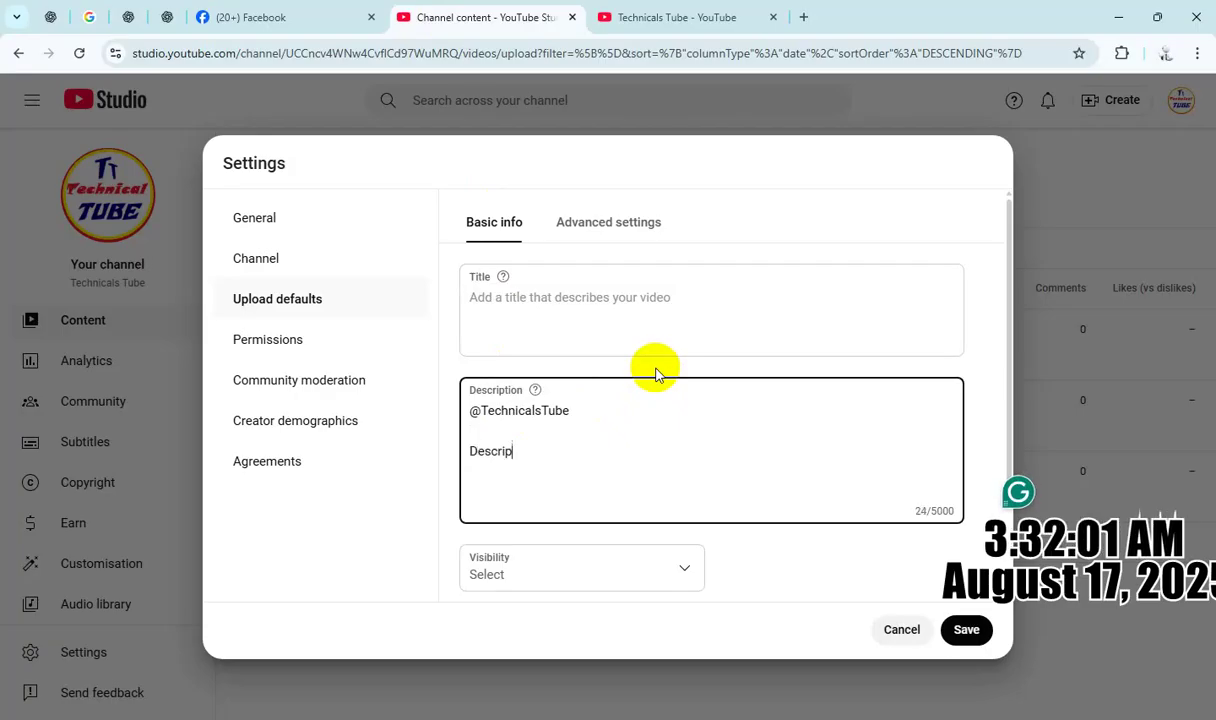
{"action": "type", "text": "tionHere"}
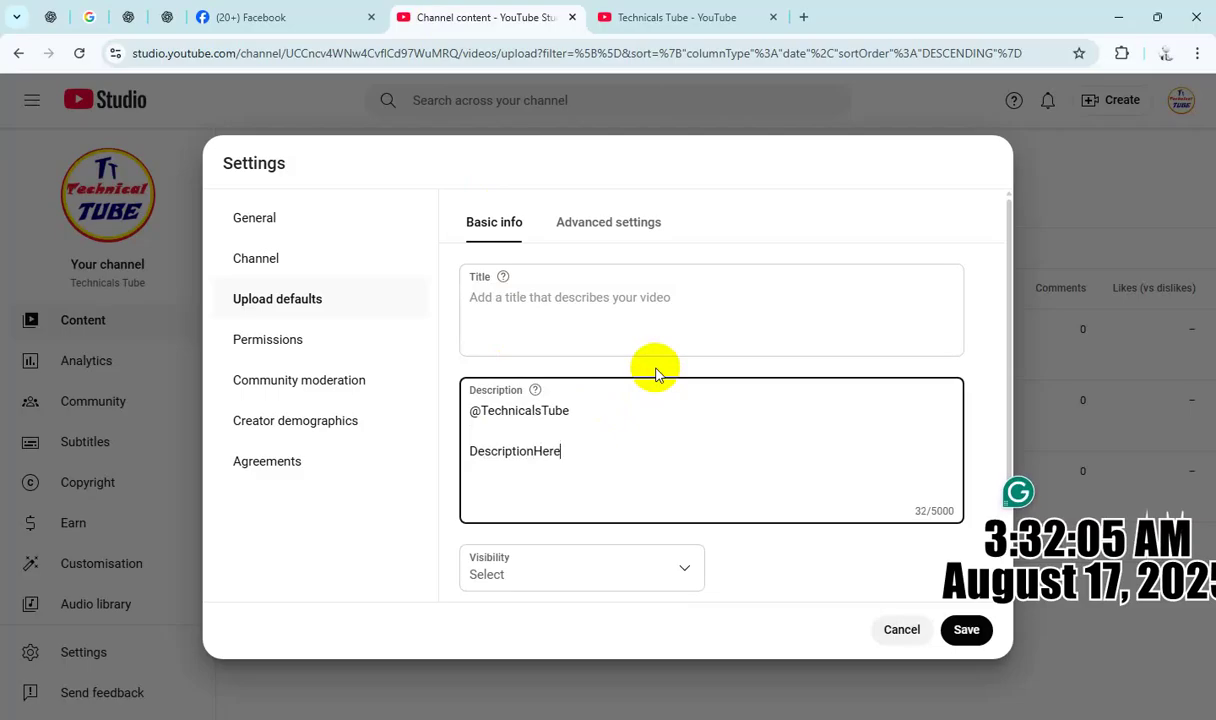
Set the default upload visibility to Public.
{"action": "scroll", "coordinate": [719, 407], "scroll_direction": "down", "scroll_amount": 2}
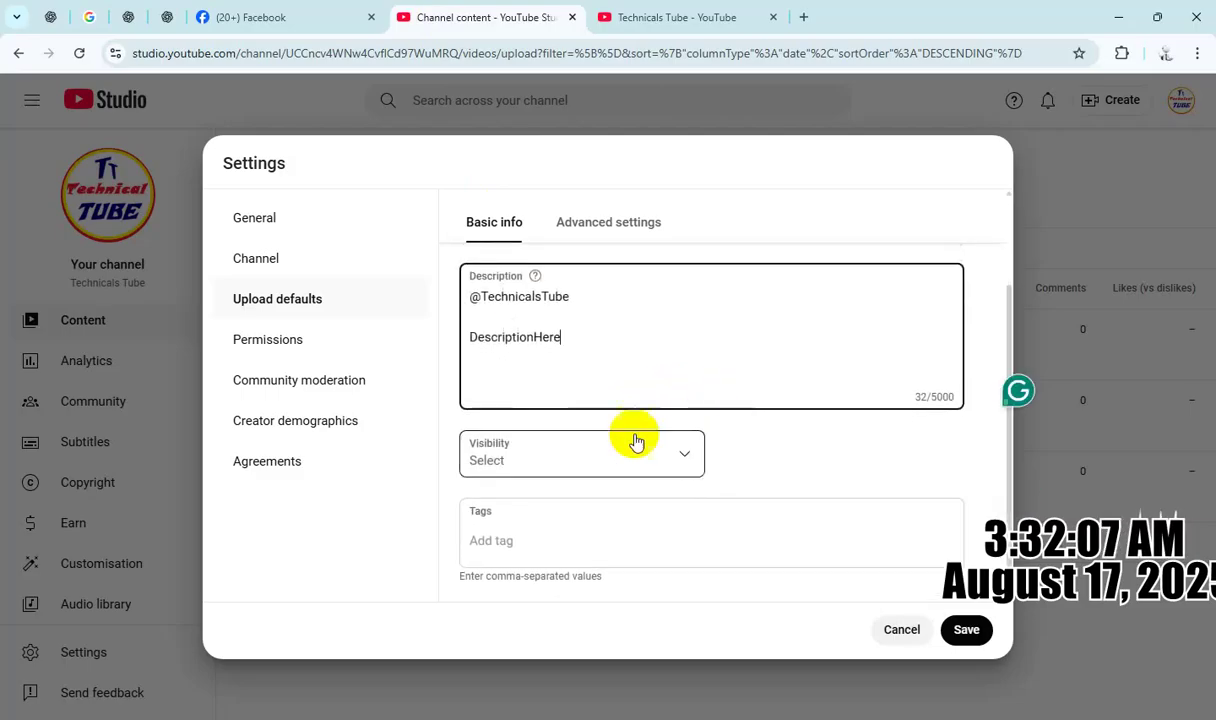
{"action": "left_click", "coordinate": [598, 458]}
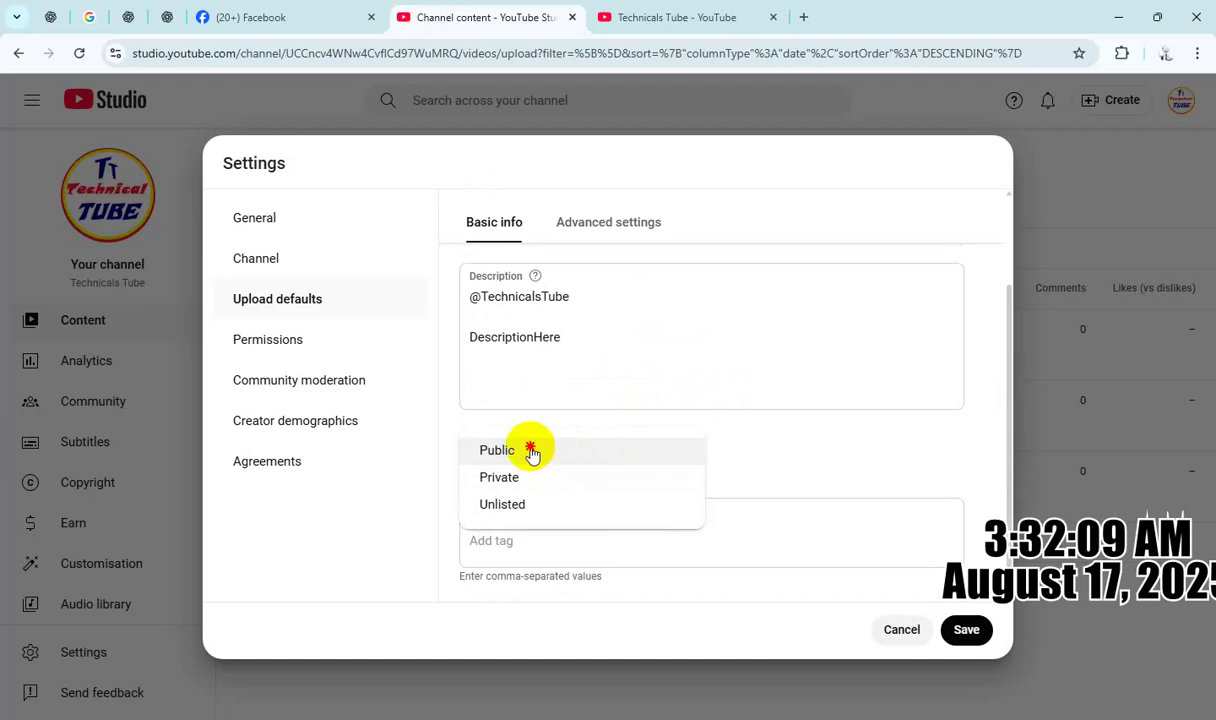
{"action": "left_click", "coordinate": [531, 452]}
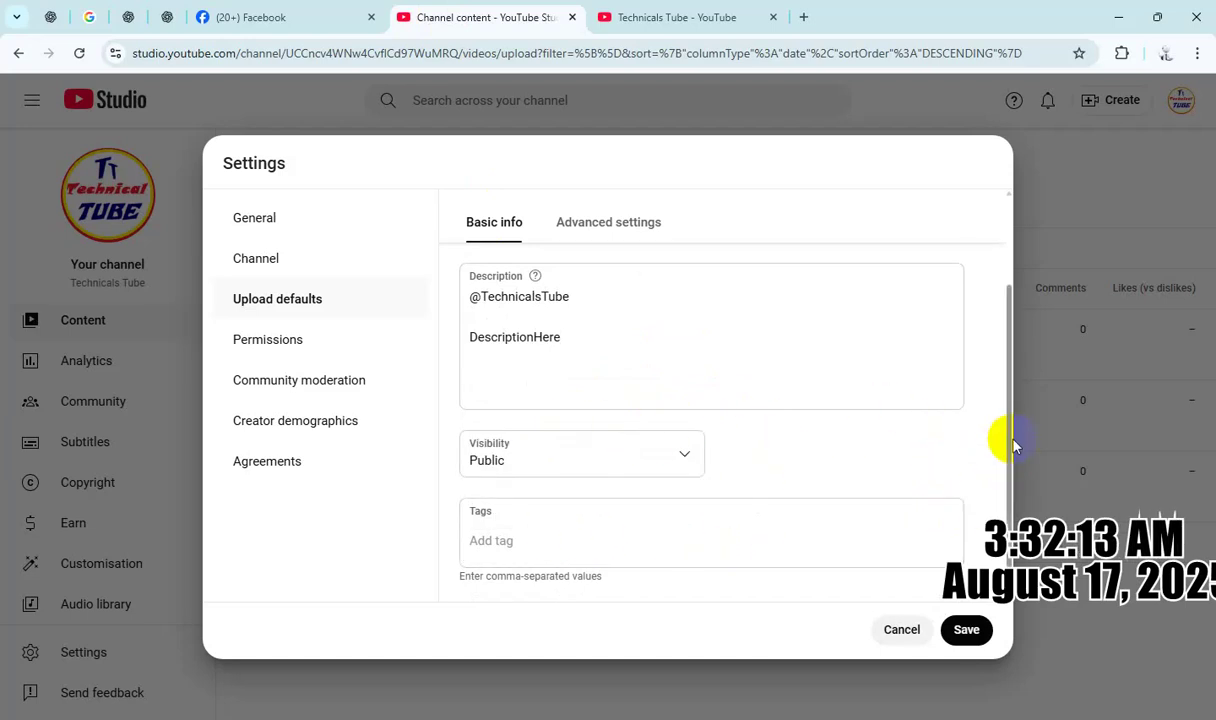
Set the default video category to Science and technology in the advanced upload defaults.
{"action": "left_click", "coordinate": [614, 224]}
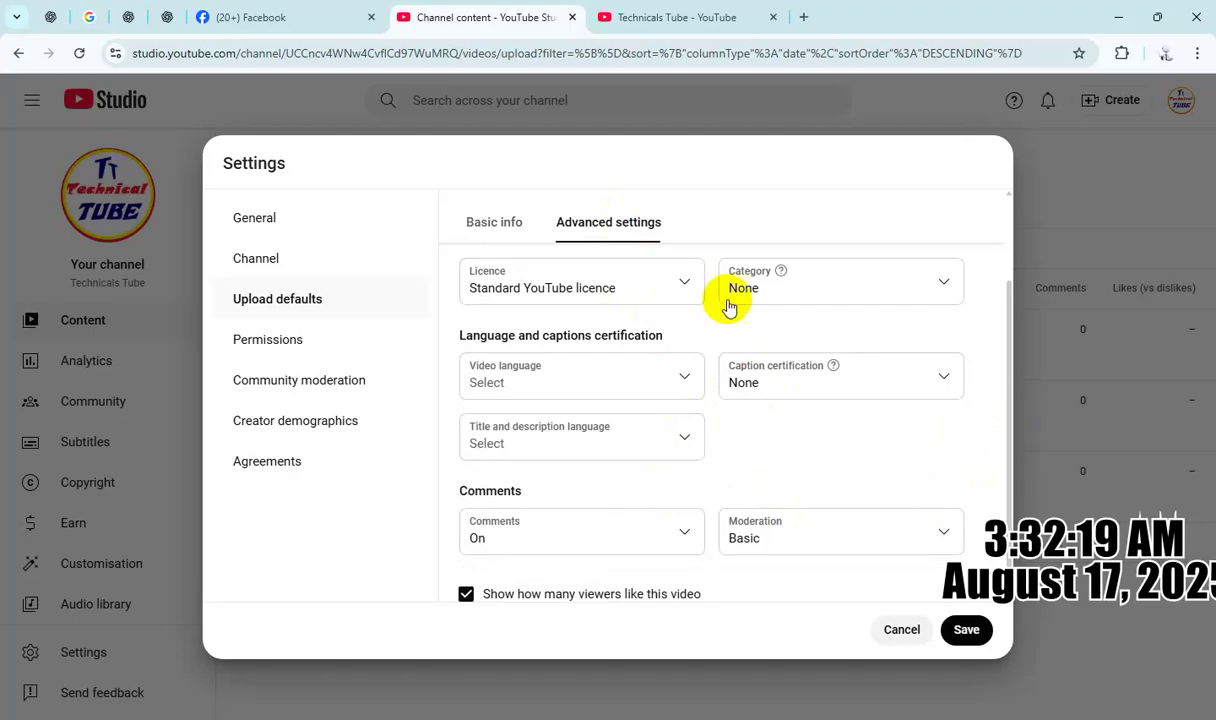
{"action": "left_click", "coordinate": [806, 287]}
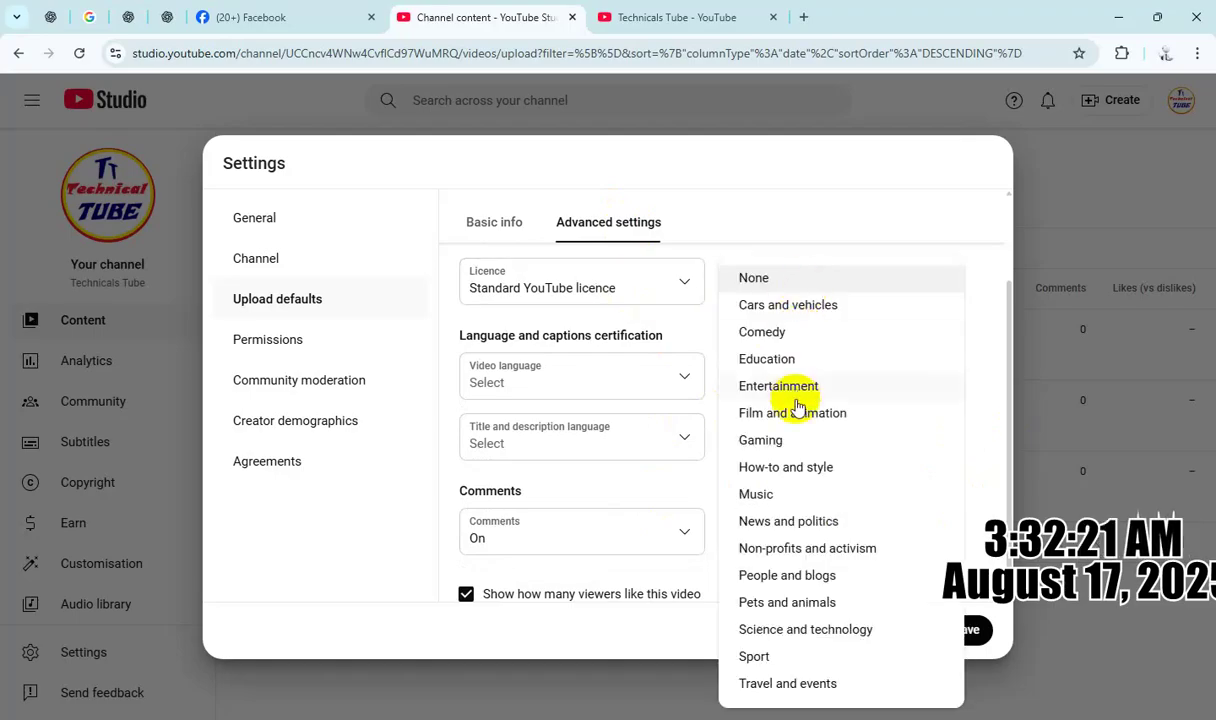
{"action": "left_click", "coordinate": [836, 629]}
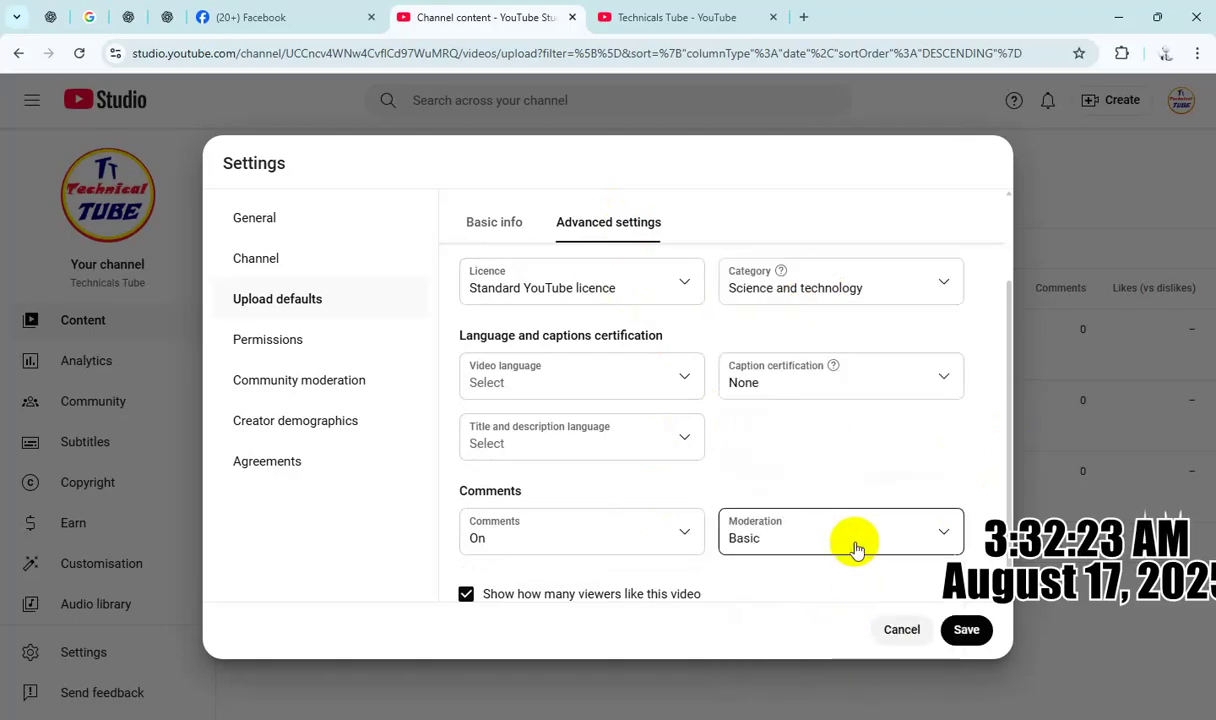
Set the default video language to English (India).
{"action": "left_click", "coordinate": [609, 383]}
{"action": "scroll", "coordinate": [586, 542], "scroll_direction": "down", "scroll_amount": 1}
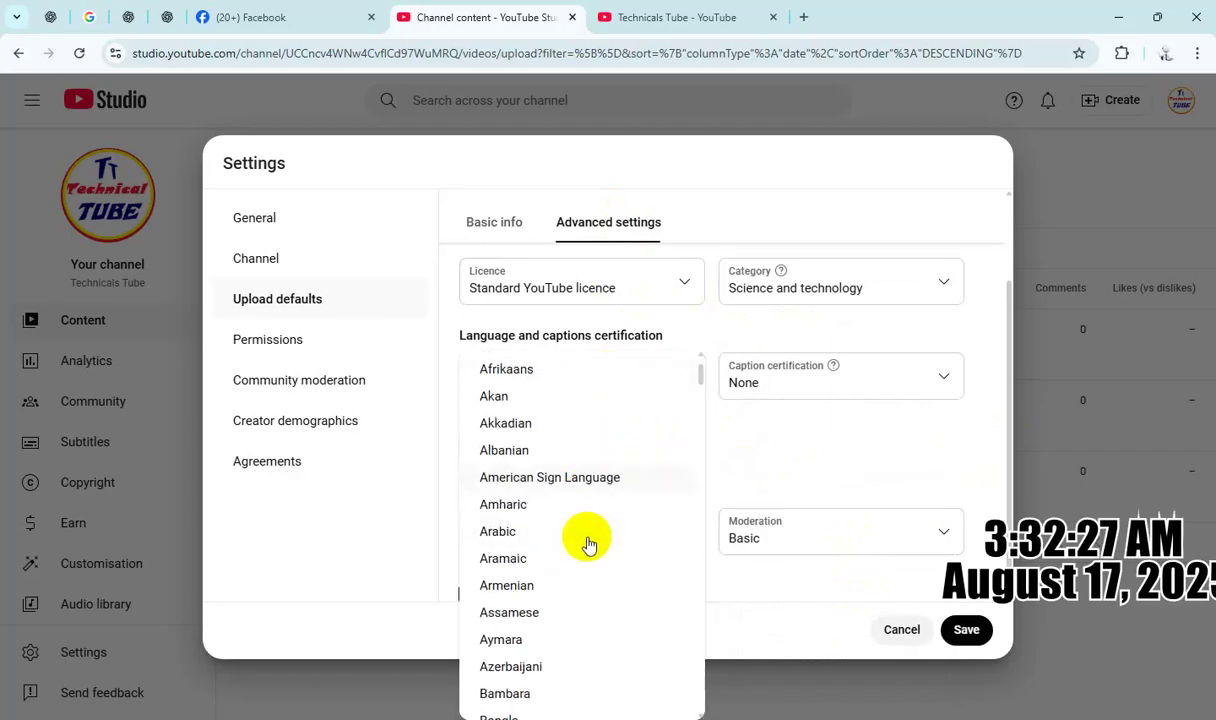
{"action": "scroll", "coordinate": [588, 543], "scroll_direction": "down", "scroll_amount": 5}
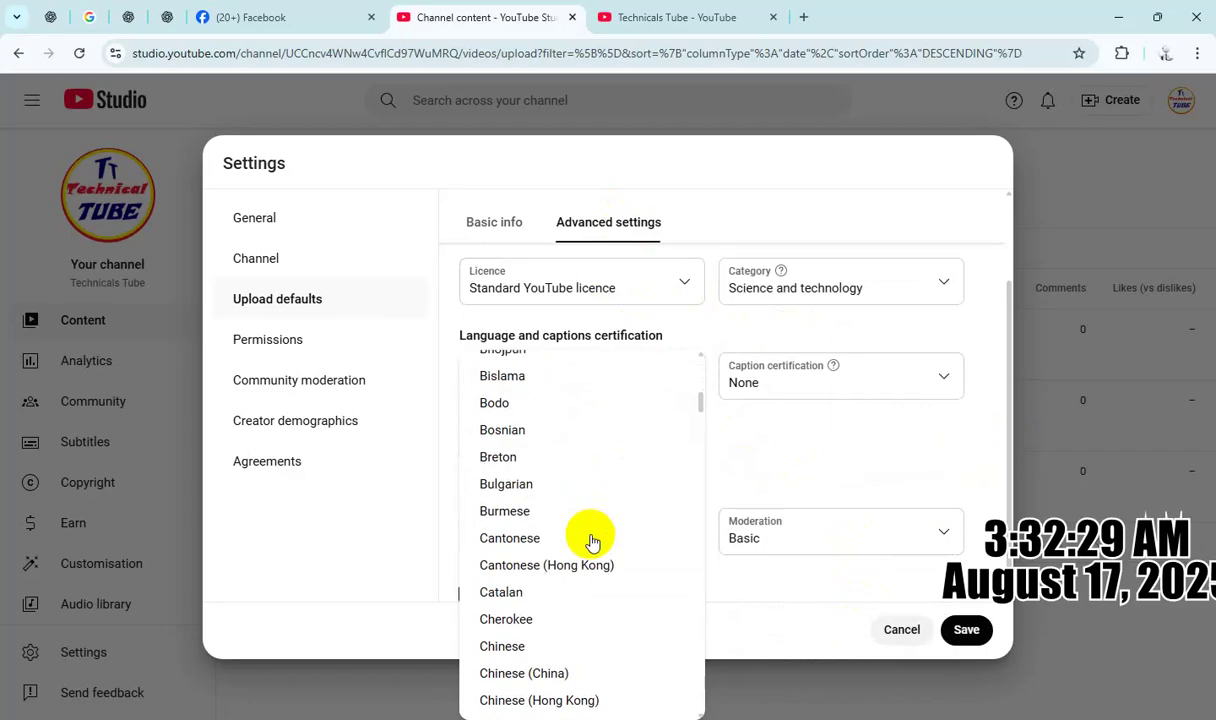
{"action": "scroll", "coordinate": [592, 541], "scroll_direction": "down", "scroll_amount": 3}
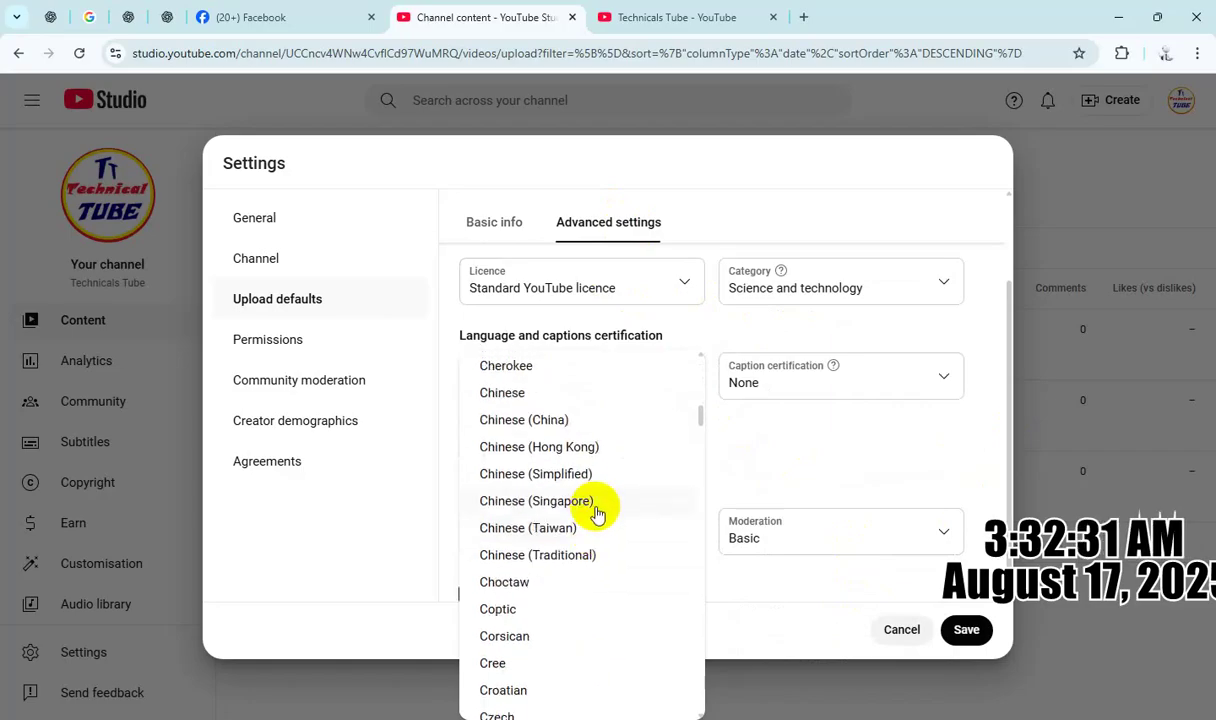
{"action": "scroll", "coordinate": [594, 505], "scroll_direction": "down", "scroll_amount": 4}
{"action": "left_click", "coordinate": [556, 649]}
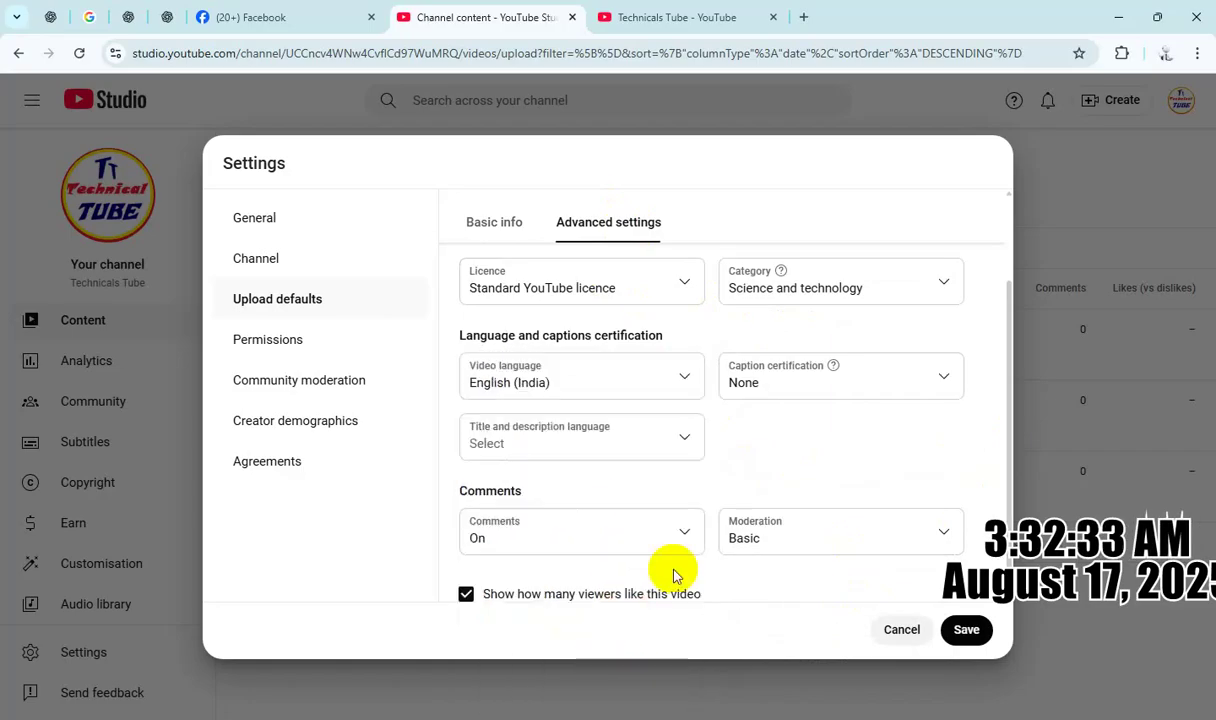
Set the default title and description language to English (India) and save the upload defaults.
{"action": "left_click", "coordinate": [627, 449]}
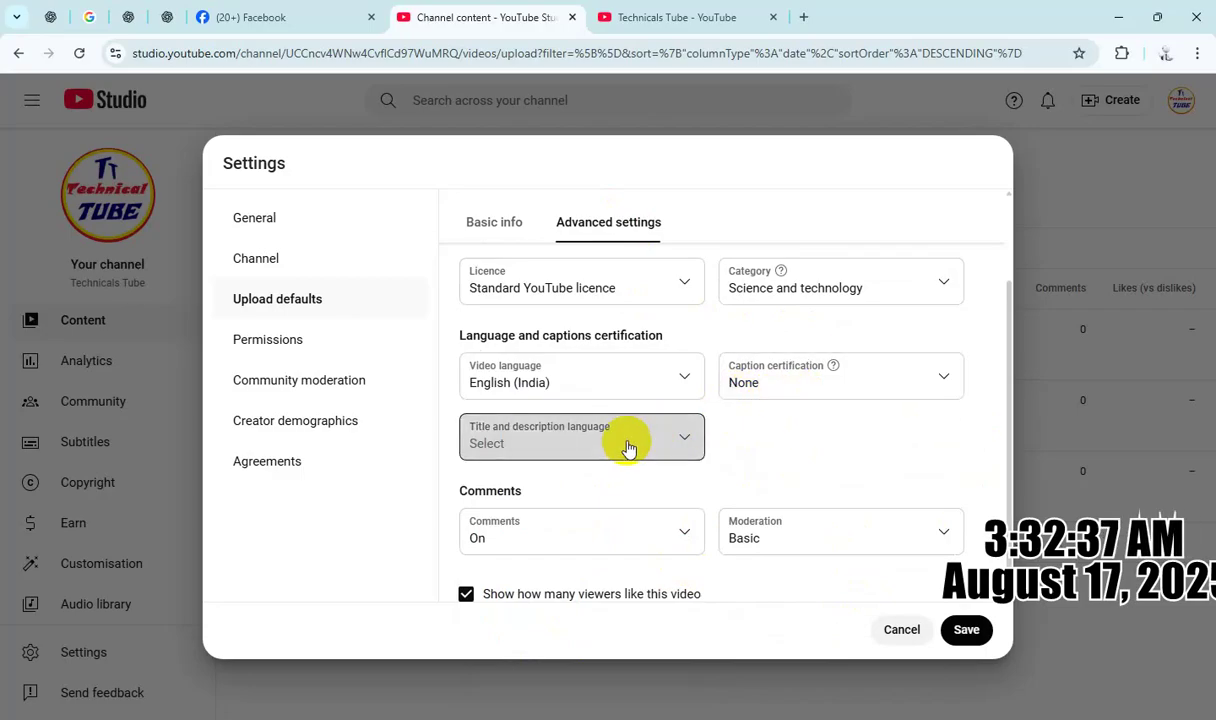
{"action": "scroll", "coordinate": [587, 390], "scroll_direction": "down", "scroll_amount": 4}
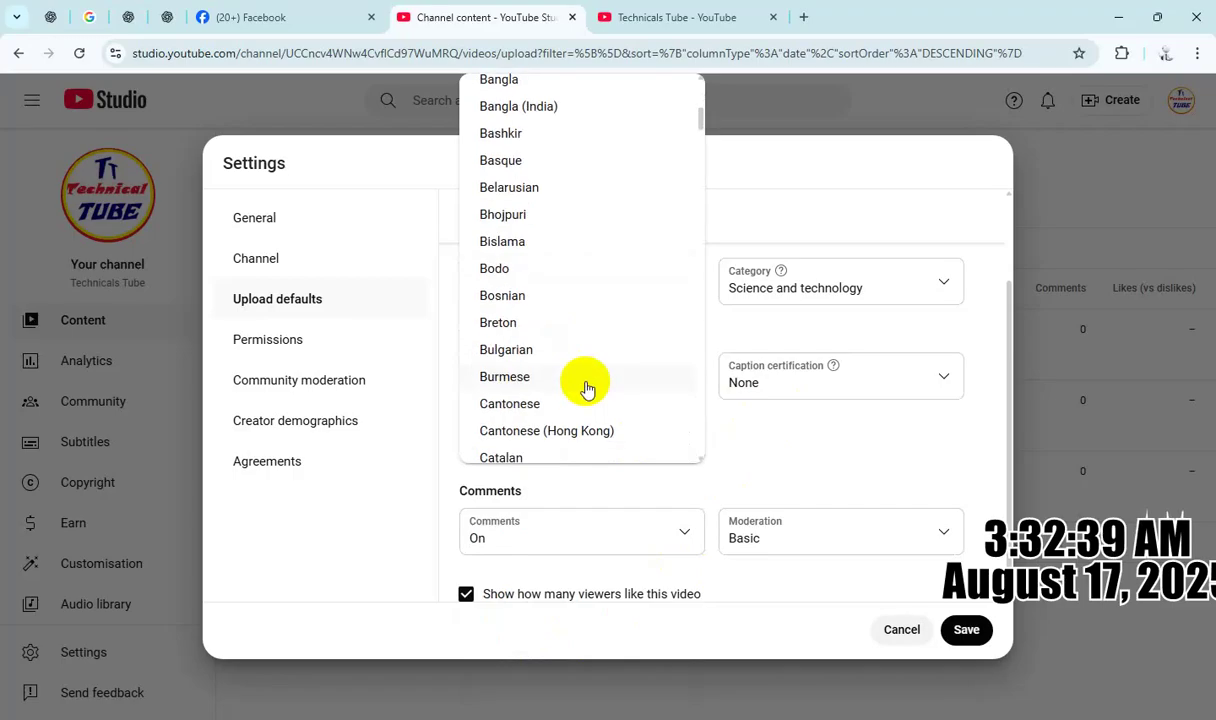
{"action": "scroll", "coordinate": [587, 390], "scroll_direction": "down", "scroll_amount": 8}
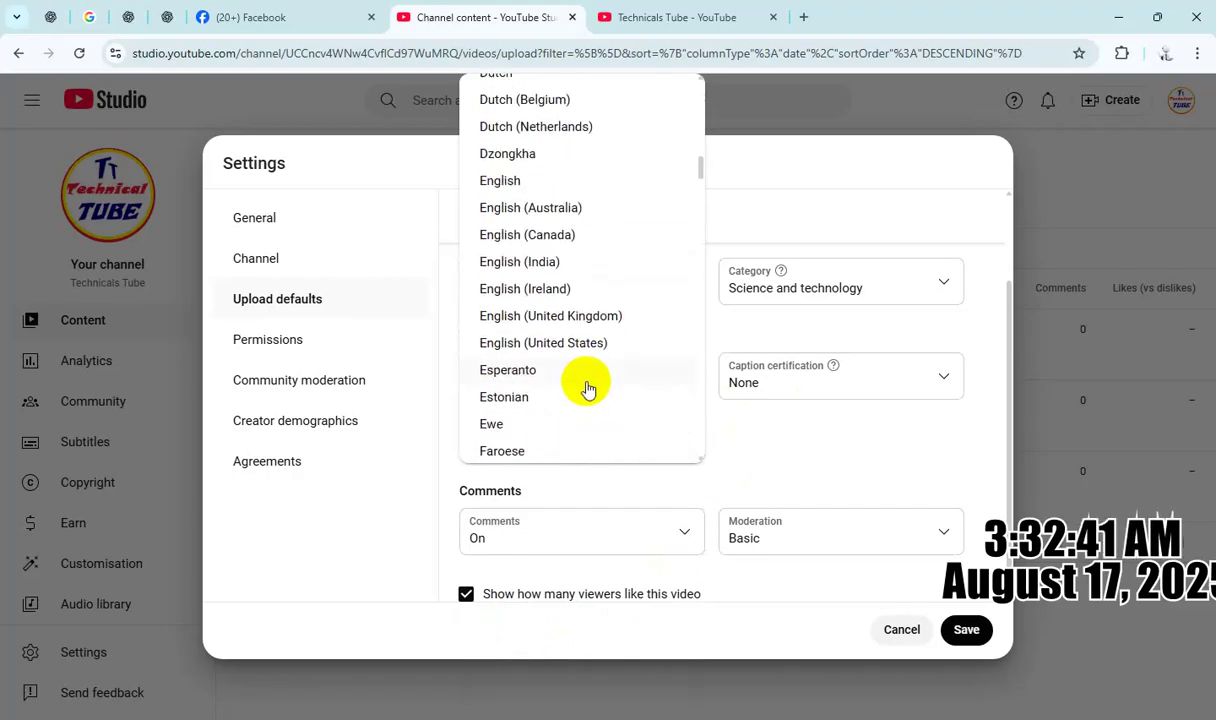
{"action": "left_click", "coordinate": [533, 264]}
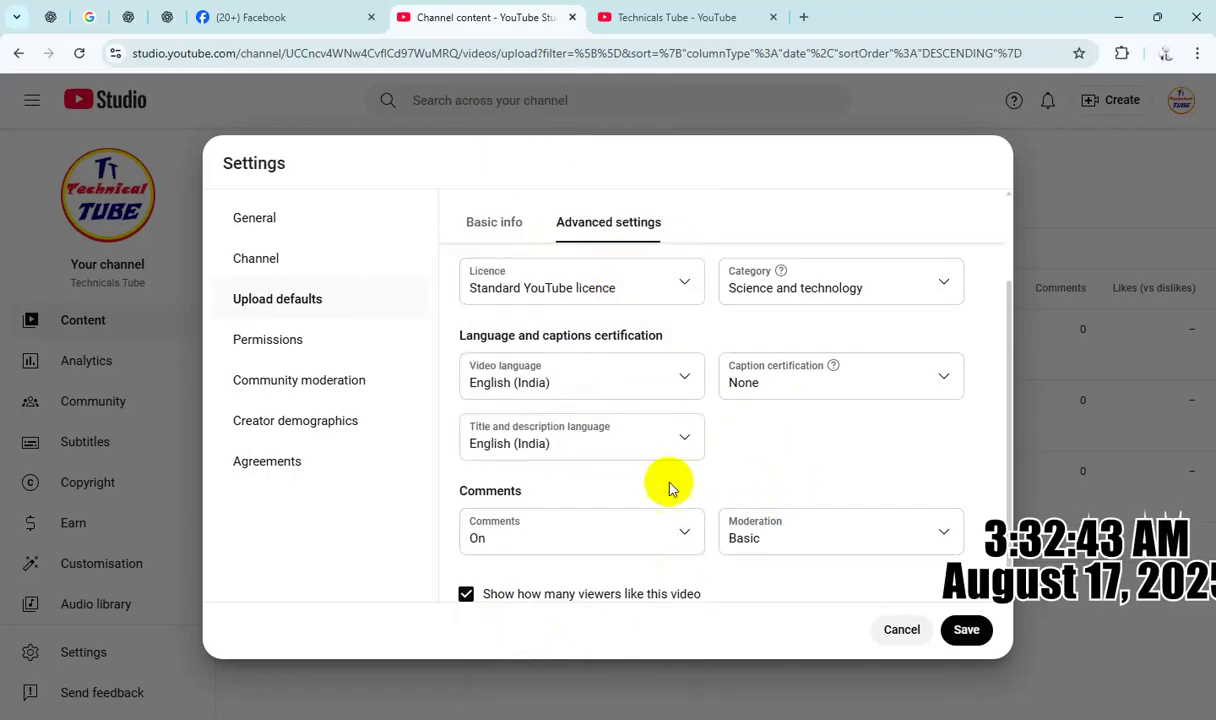
{"action": "scroll", "coordinate": [675, 484], "scroll_direction": "down", "scroll_amount": 1}
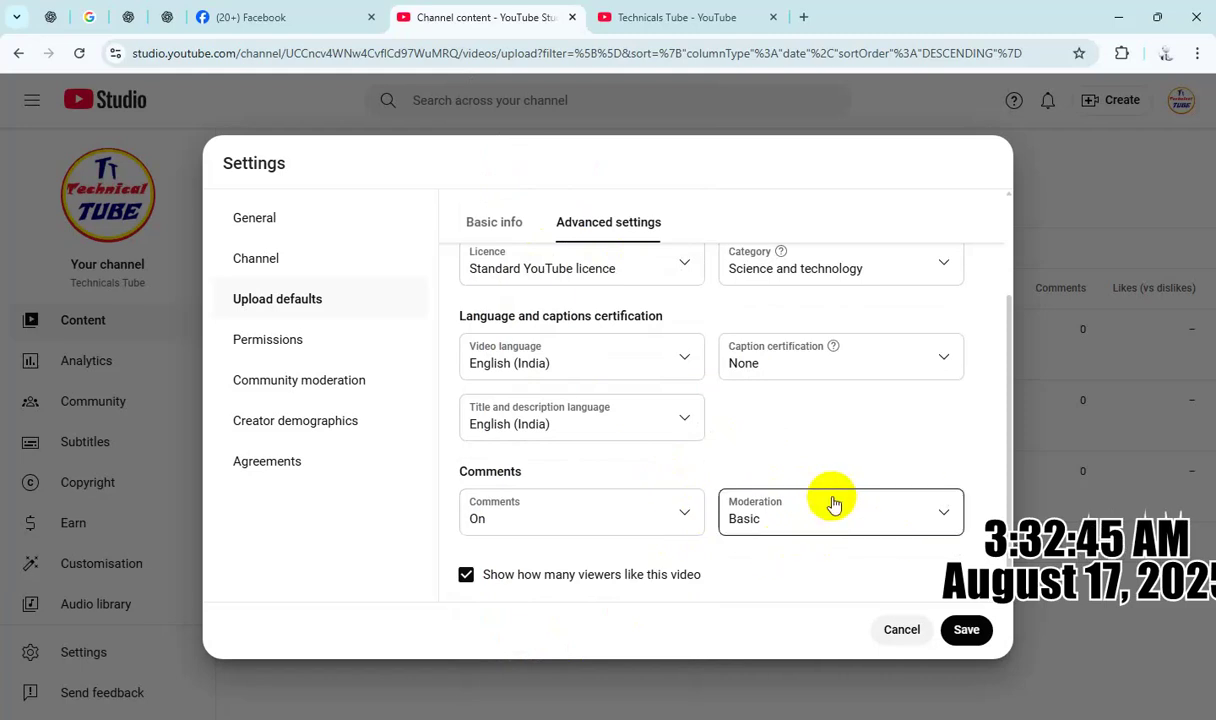
{"action": "left_click", "coordinate": [958, 632]}
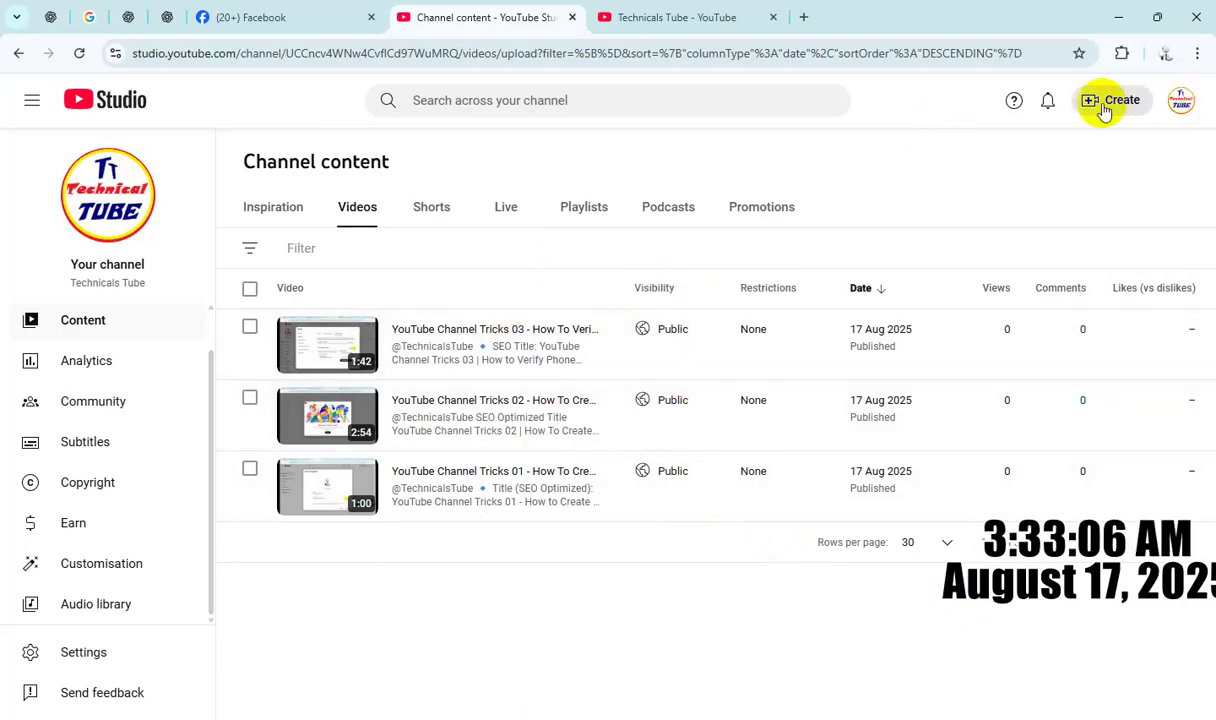
Start a video upload, create a new folder inside 36_170825 (YT+FB), and paste the copied YouTube Channel Tricks 04 video into it.
{"action": "left_click", "coordinate": [1104, 105]}
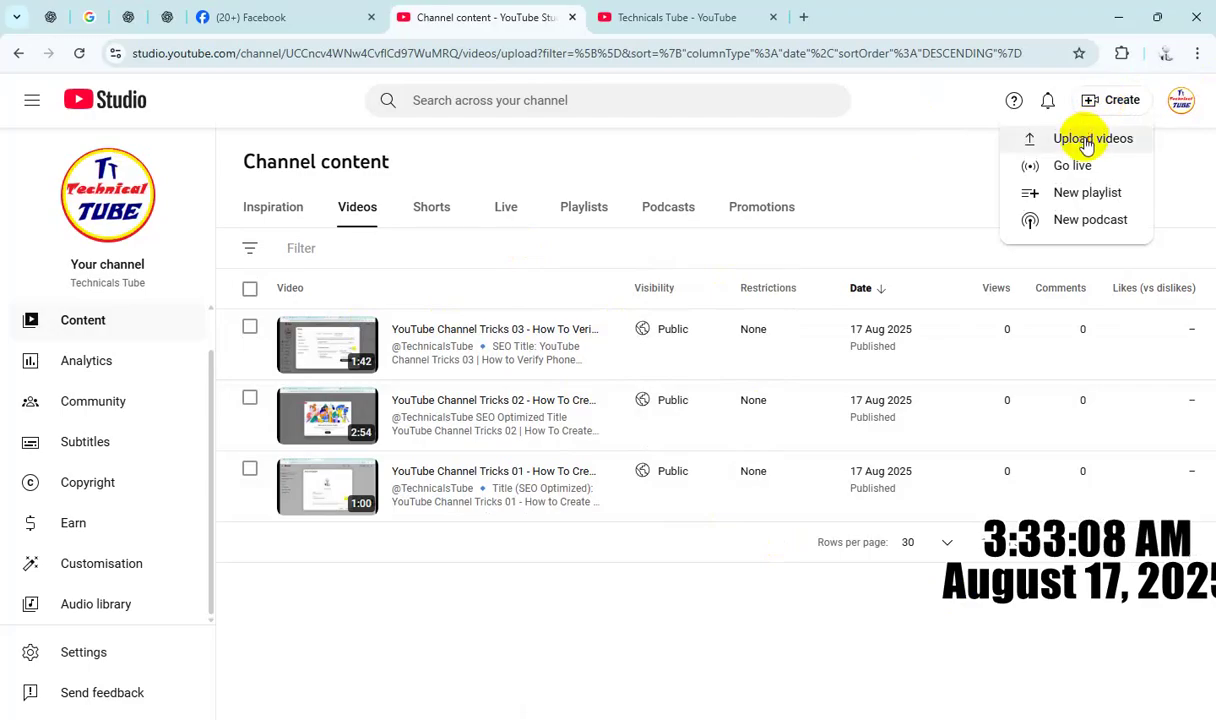
{"action": "left_click", "coordinate": [1086, 135]}
{"action": "left_click", "coordinate": [605, 345]}
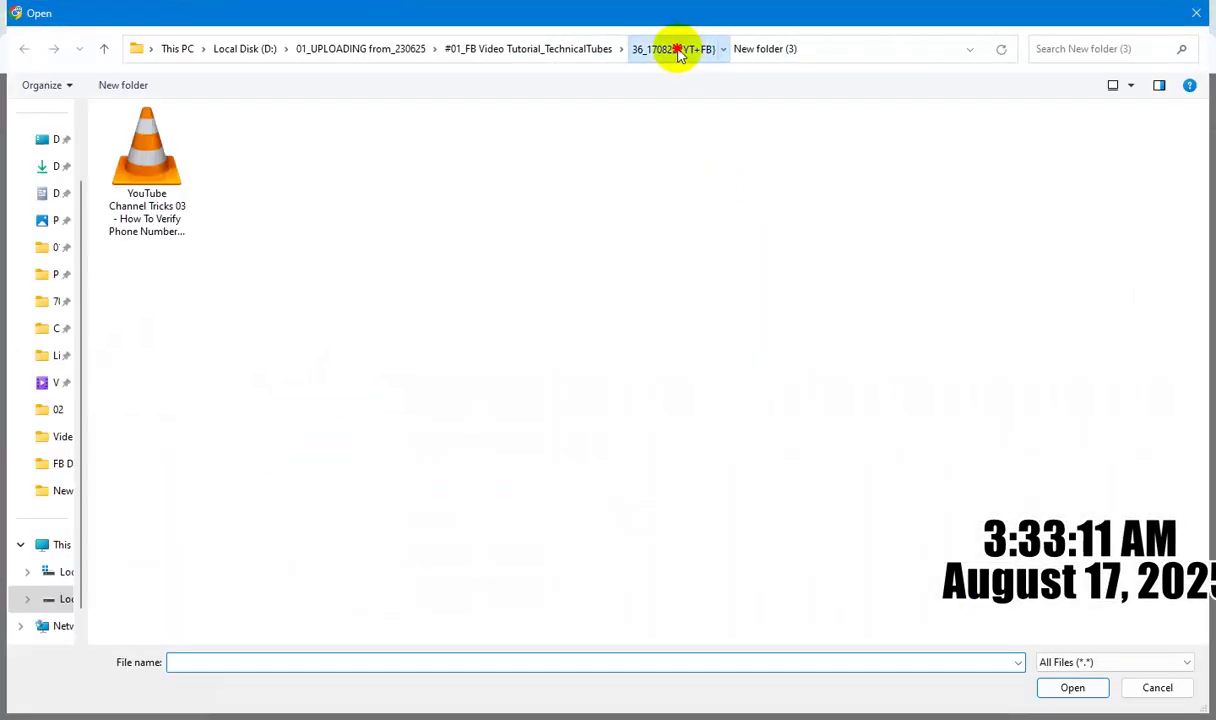
{"action": "left_click", "coordinate": [673, 46]}
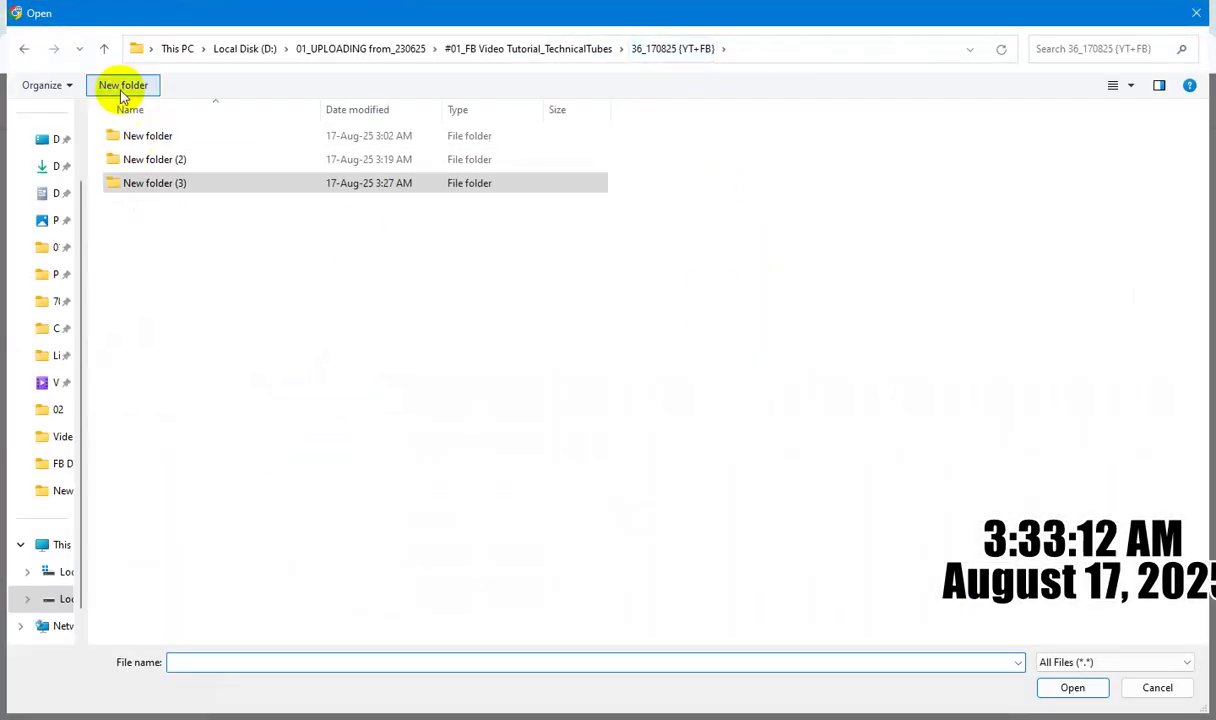
{"action": "key", "text": "Return"}
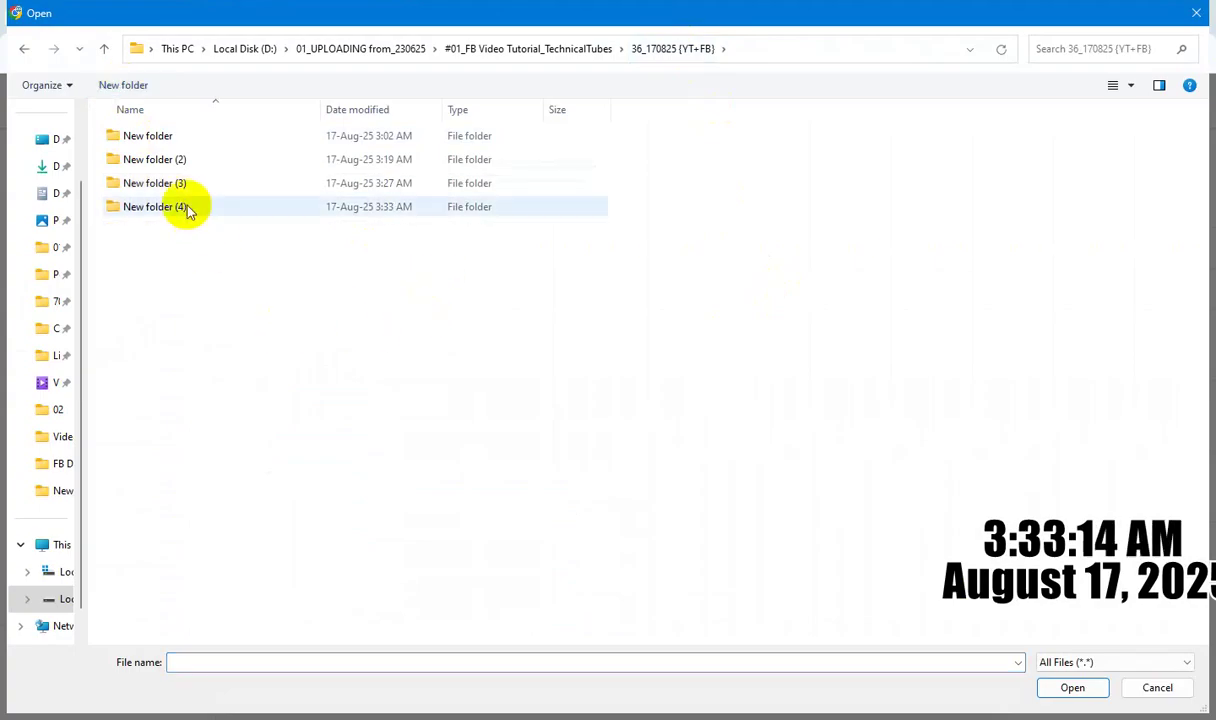
{"action": "double_click", "coordinate": [190, 206]}
{"action": "key", "text": "ctrl+v"}
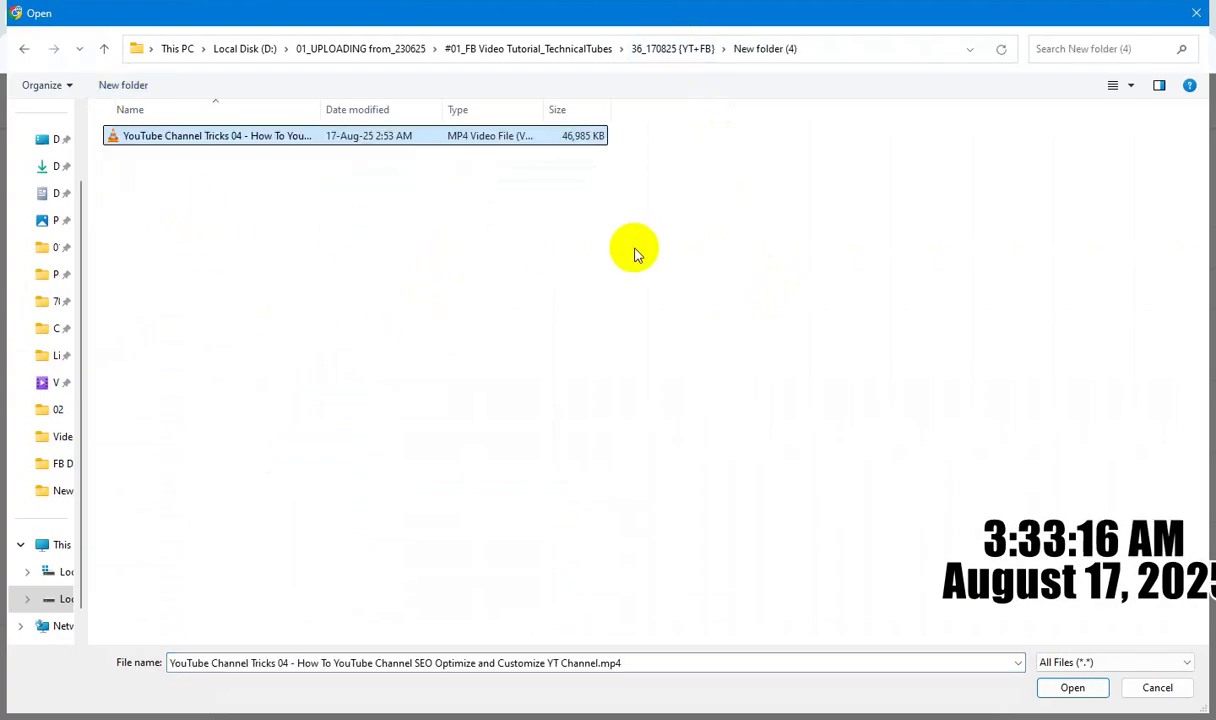
Copy the name of the YouTube Channel Tricks 04 video file without its extension, and open the file for upload.
{"action": "key", "text": "F2"}
{"action": "key", "text": "ctrl+c"}
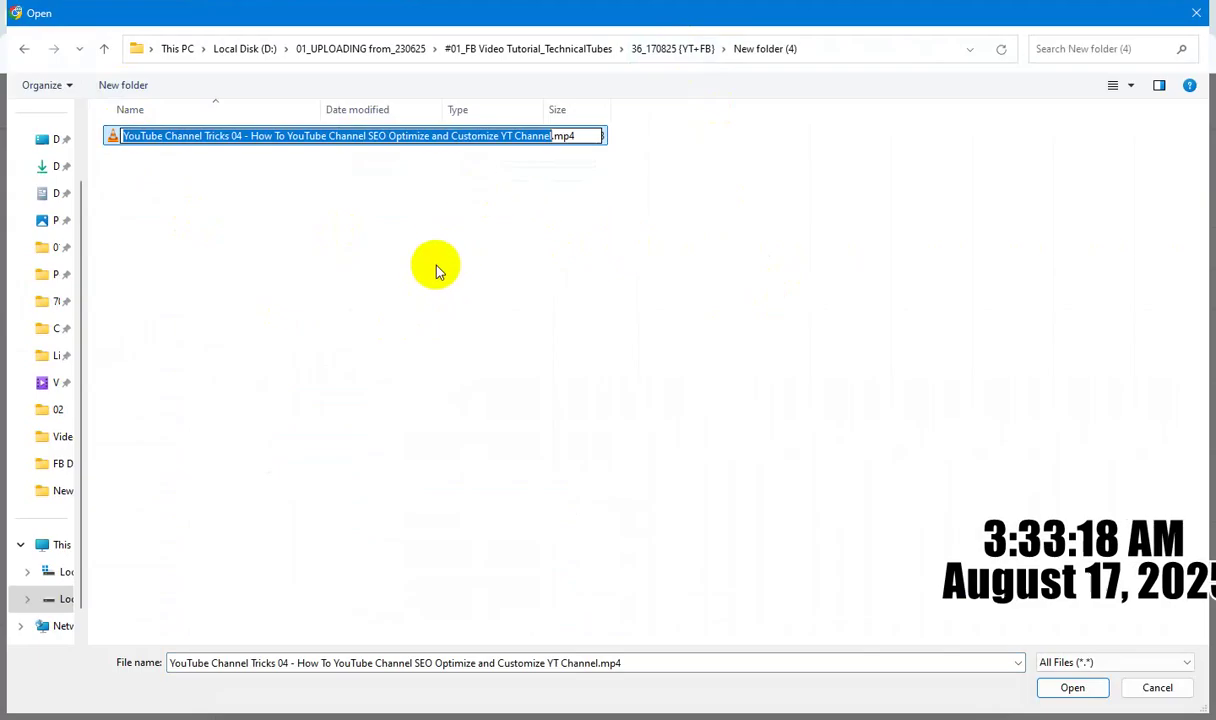
{"action": "left_click", "coordinate": [414, 252]}
{"action": "double_click", "coordinate": [292, 140]}
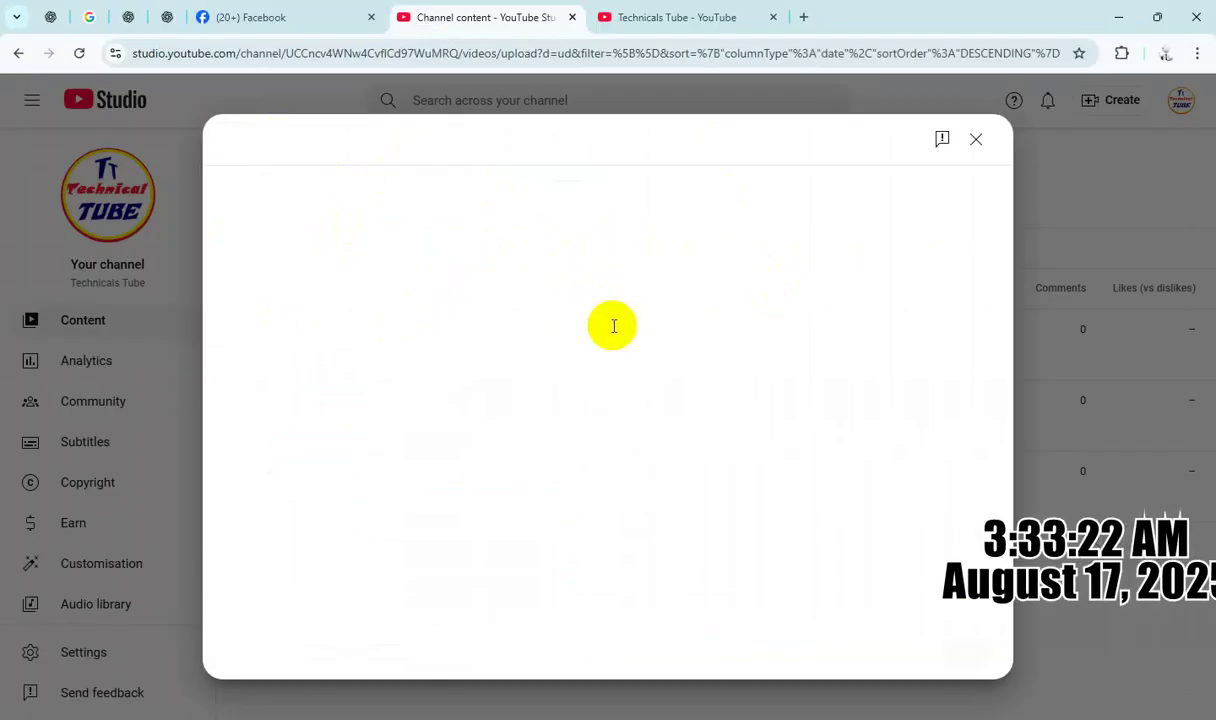
Replace the video title with the copied file name and the DescriptionHere placeholder with the prepared SEO description.
{"action": "key", "text": "ctrl+a"}
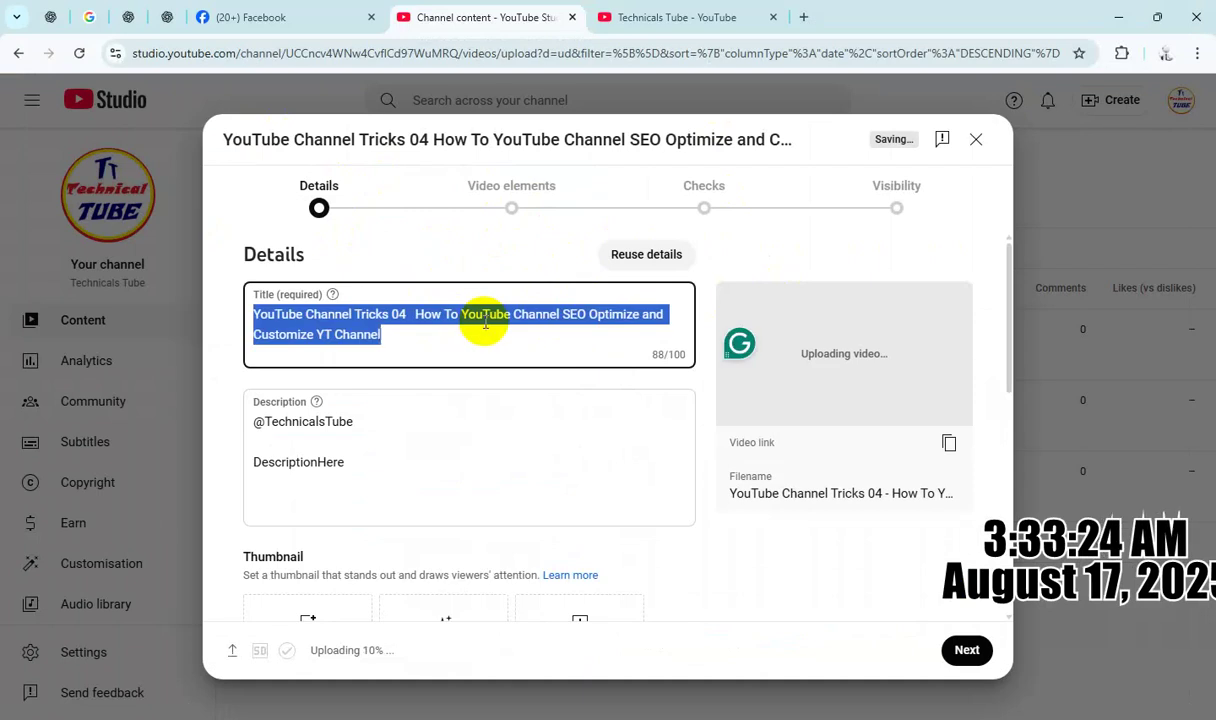
{"action": "key", "text": "ctrl+v"}
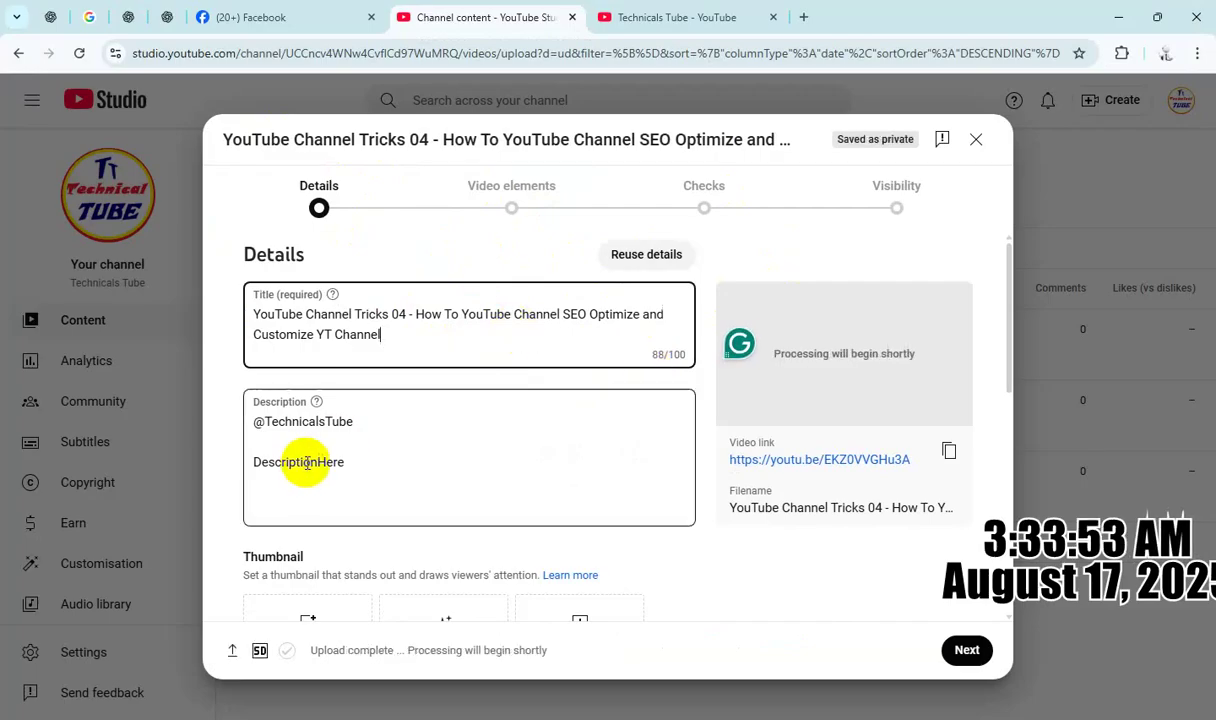
{"action": "double_click", "coordinate": [299, 461]}
{"action": "key", "text": "ctrl+v"}
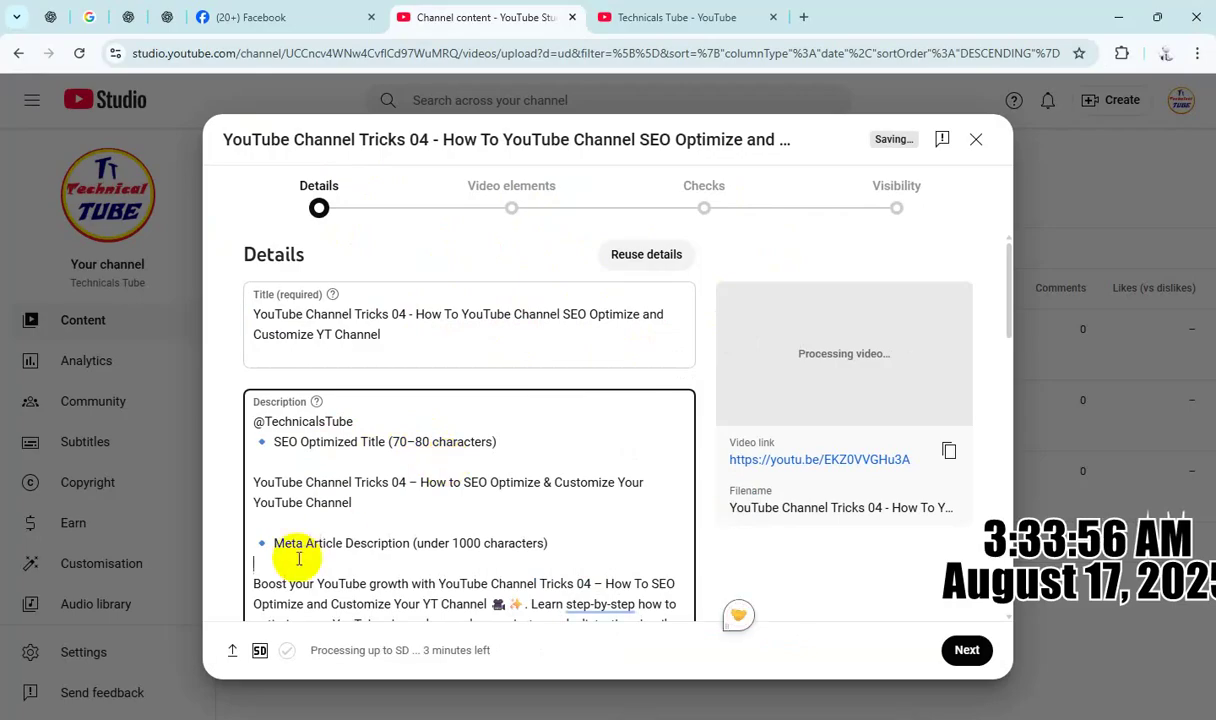
{"action": "key", "text": "BackSpace"}
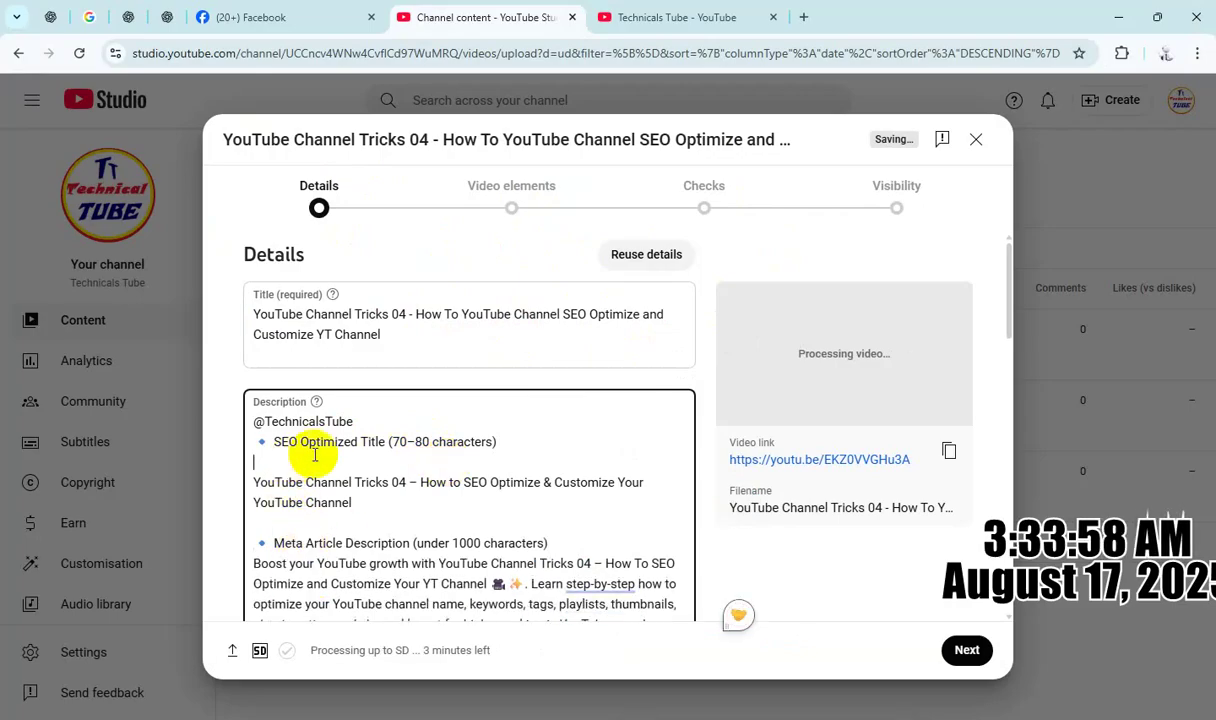
{"action": "key", "text": "BackSpace"}
{"action": "key", "text": "Return"}
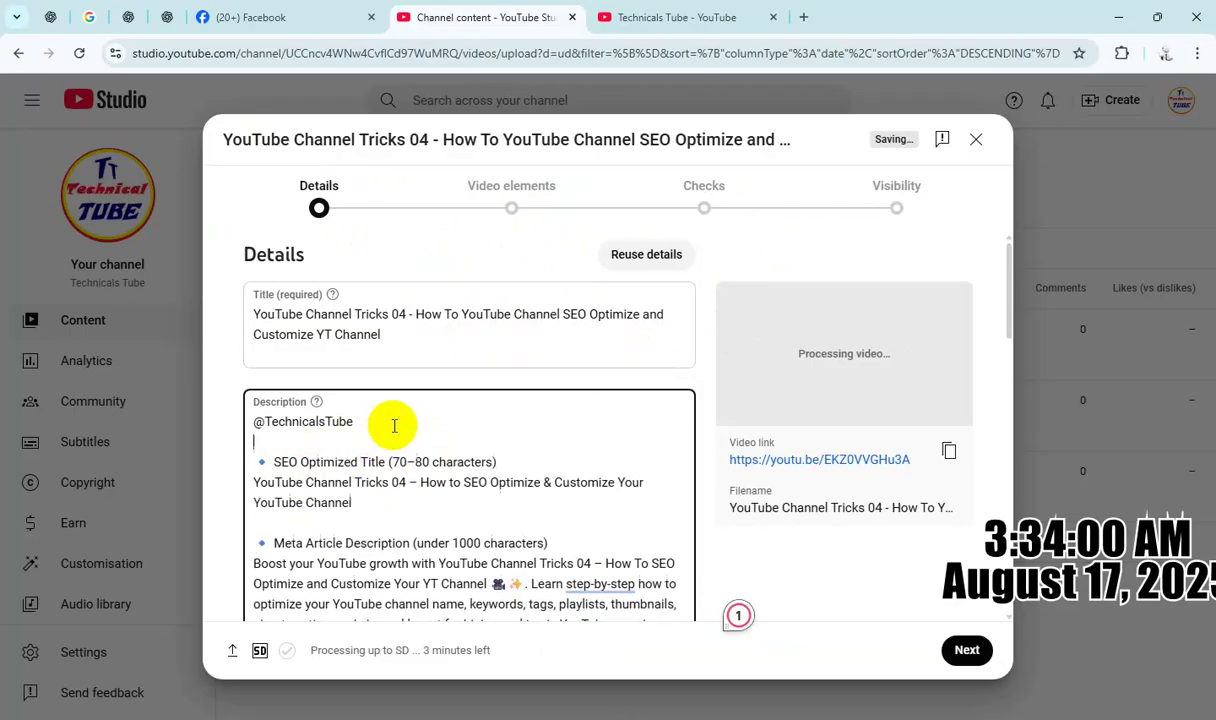
Remove the blank line under the Target Keywords heading in the description.
{"action": "scroll", "coordinate": [574, 491], "scroll_direction": "down", "scroll_amount": 1}
{"action": "scroll", "coordinate": [574, 491], "scroll_direction": "down", "scroll_amount": 4}
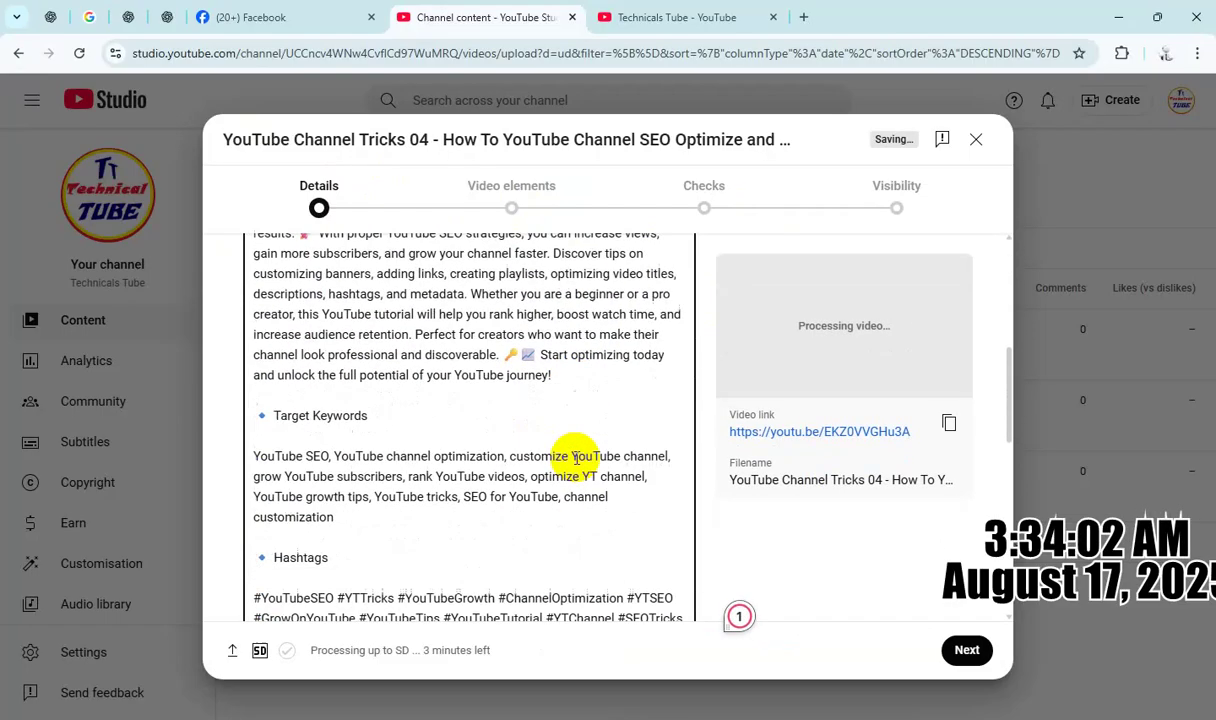
{"action": "left_click", "coordinate": [367, 418]}
{"action": "key", "text": "BackSpace"}
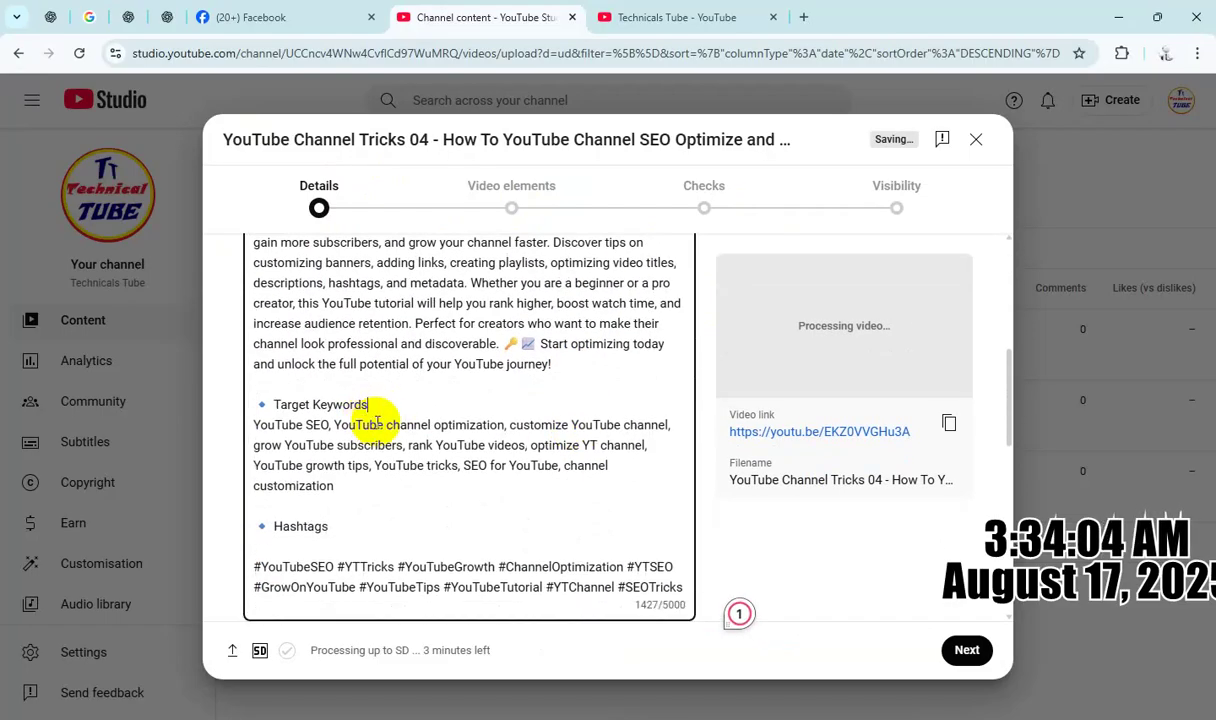
Remove the blank line under the description's Hashtags heading, and cut the keyword list under Target Keywords for reuse.
{"action": "key", "text": "BackSpace"}
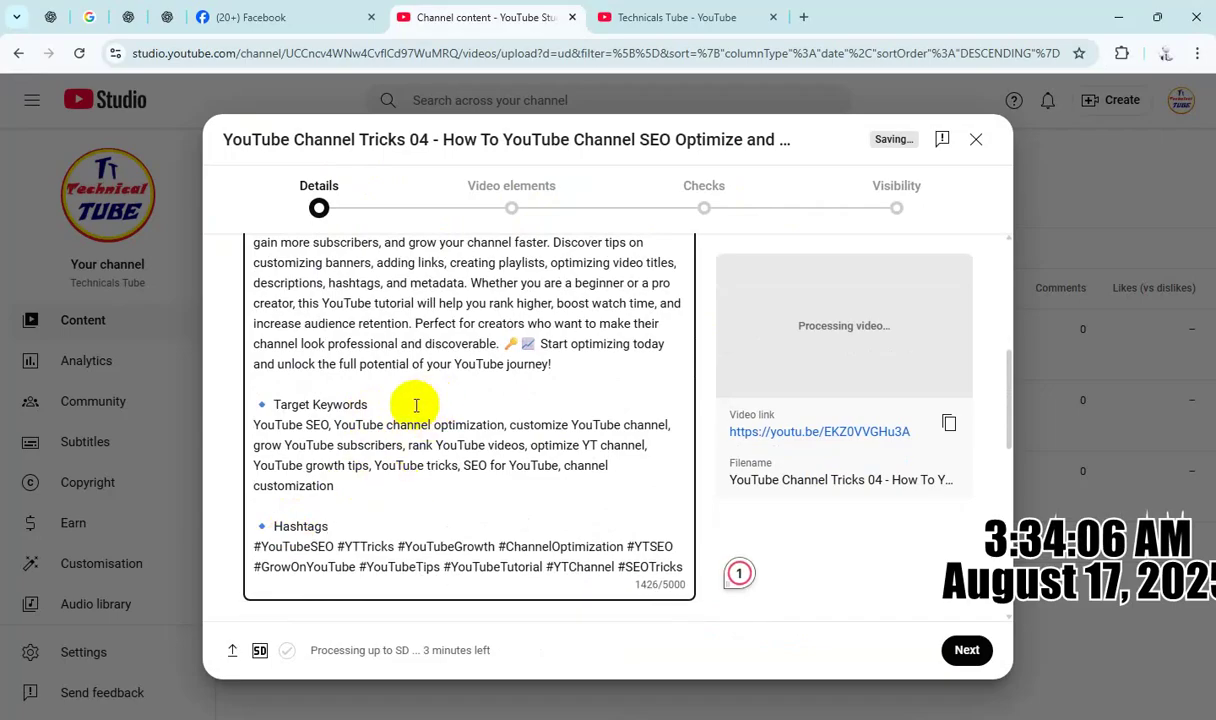
{"action": "left_click_drag", "start_coordinate": [336, 486], "coordinate": [255, 433]}
{"action": "key", "text": "ctrl+c"}
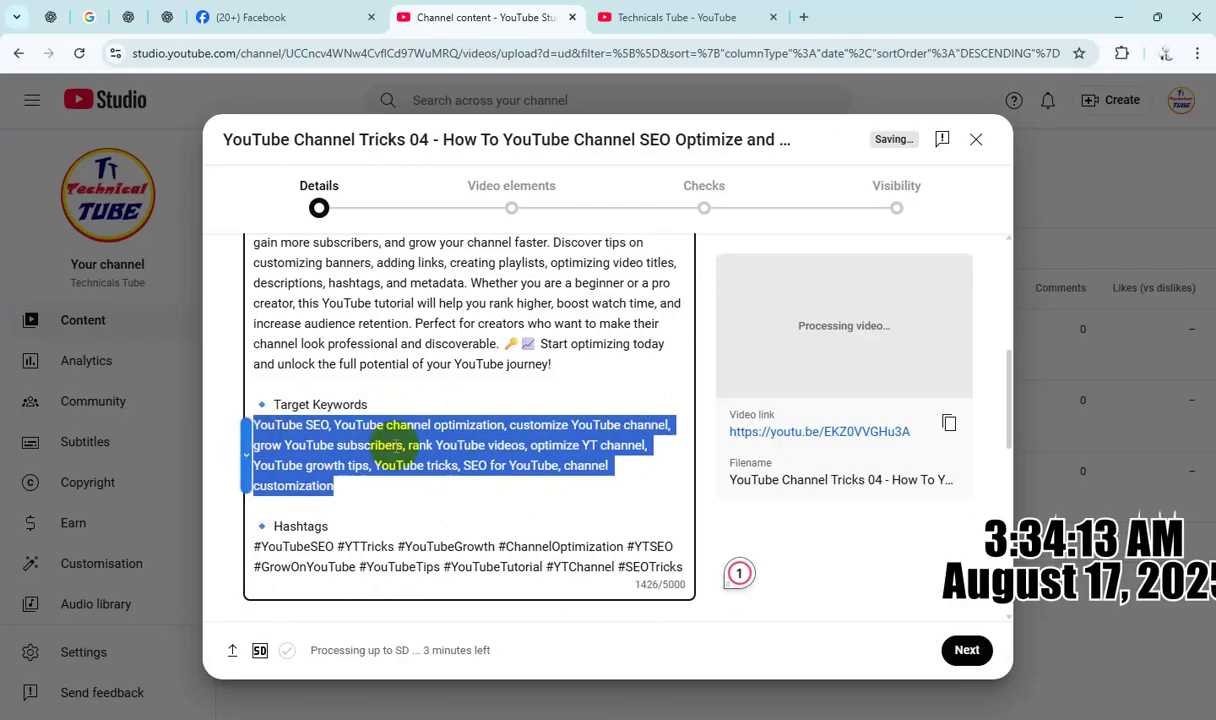
{"action": "key", "text": "BackSpace"}
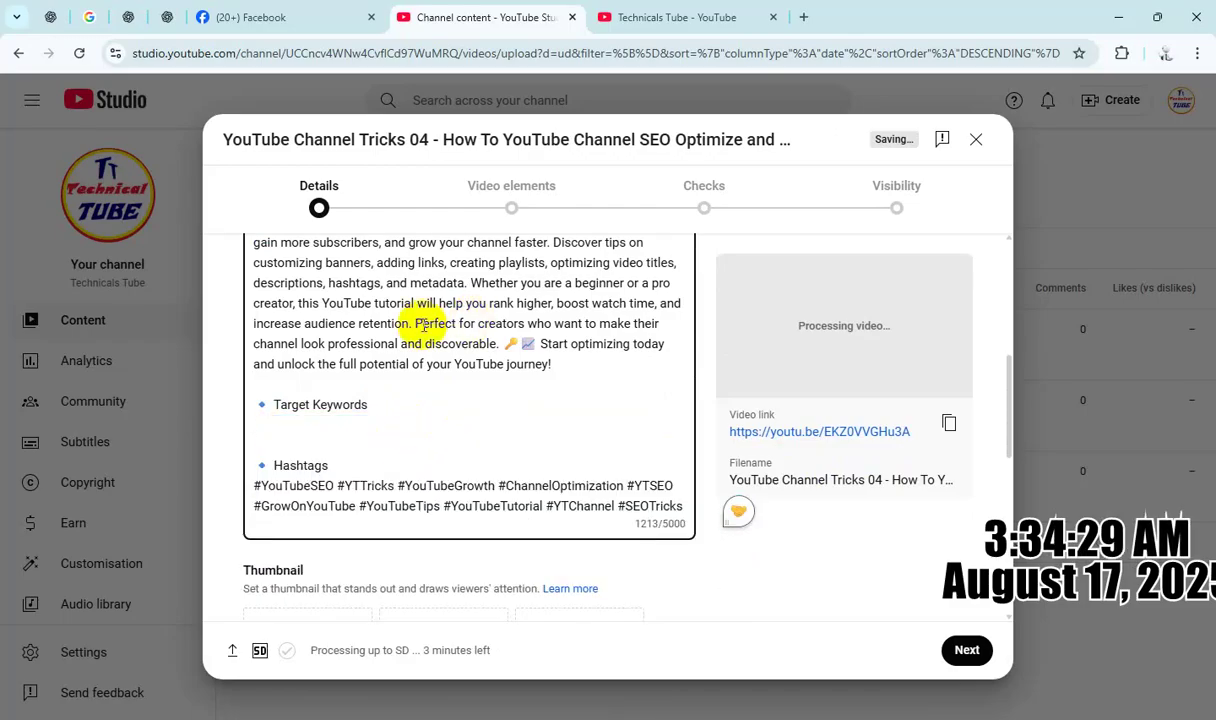
Expand the additional video settings and answer Yes to the altered content question.
{"action": "scroll", "coordinate": [456, 400], "scroll_direction": "down", "scroll_amount": 5}
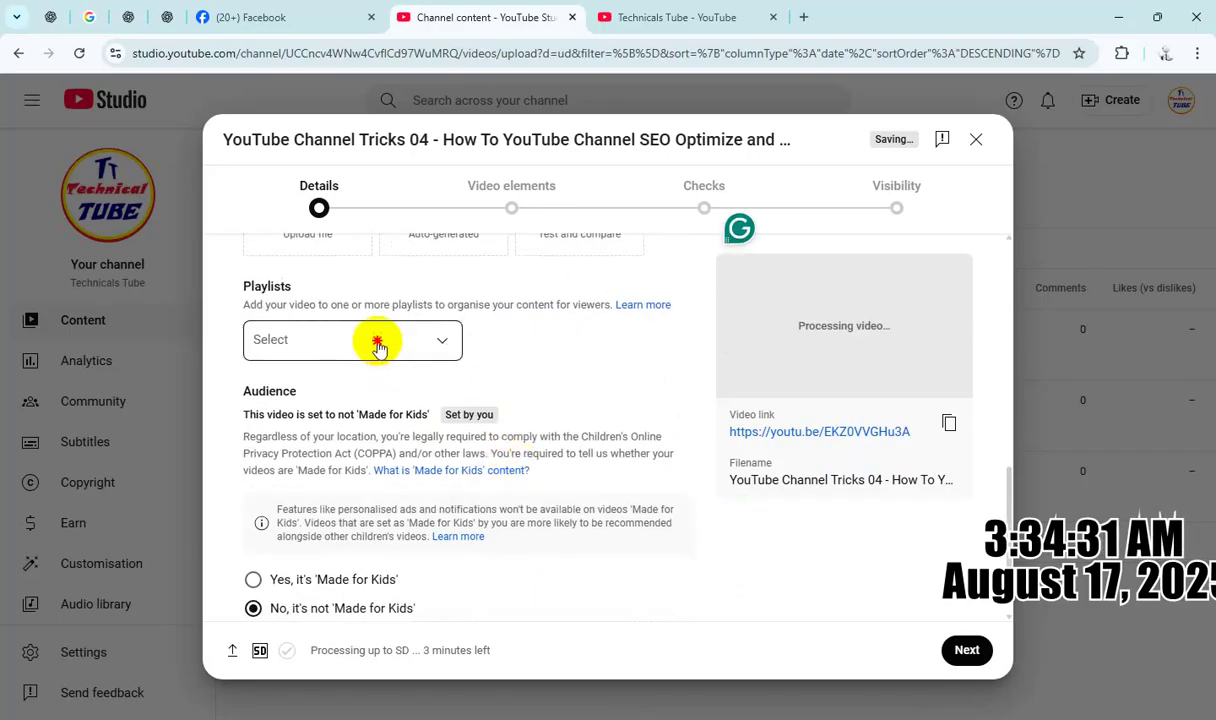
{"action": "left_click", "coordinate": [378, 340]}
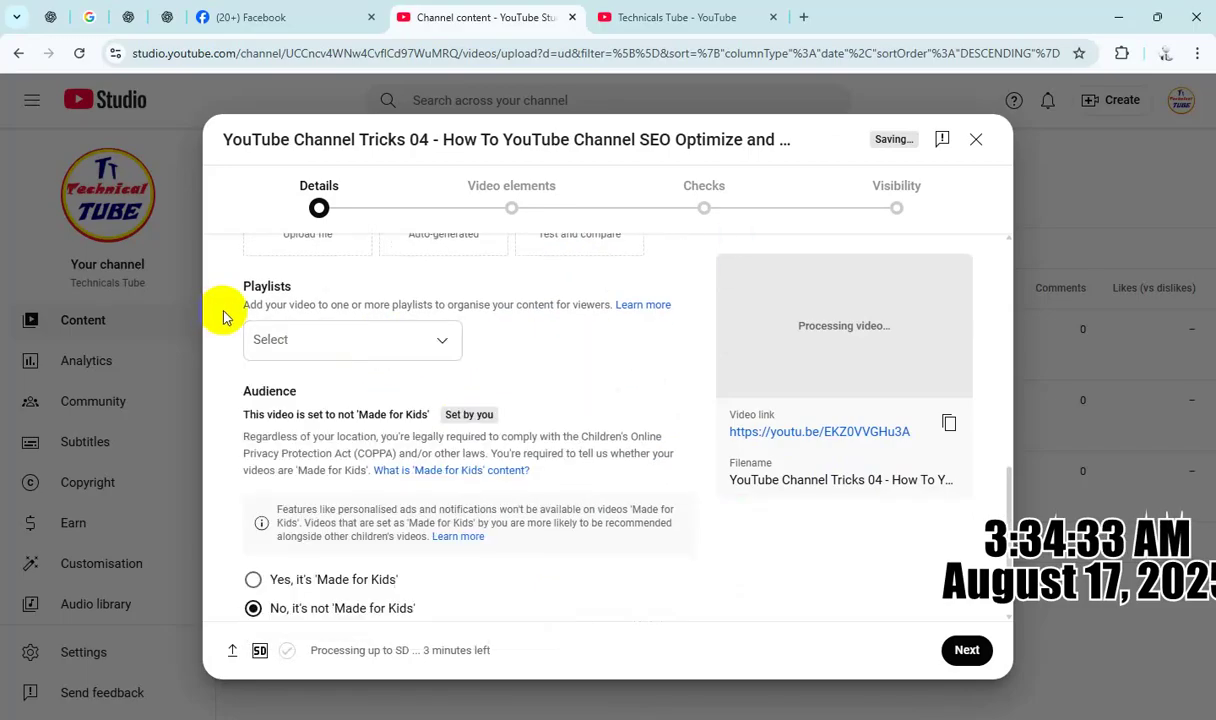
{"action": "scroll", "coordinate": [440, 527], "scroll_direction": "down", "scroll_amount": 2}
{"action": "left_click", "coordinate": [305, 535]}
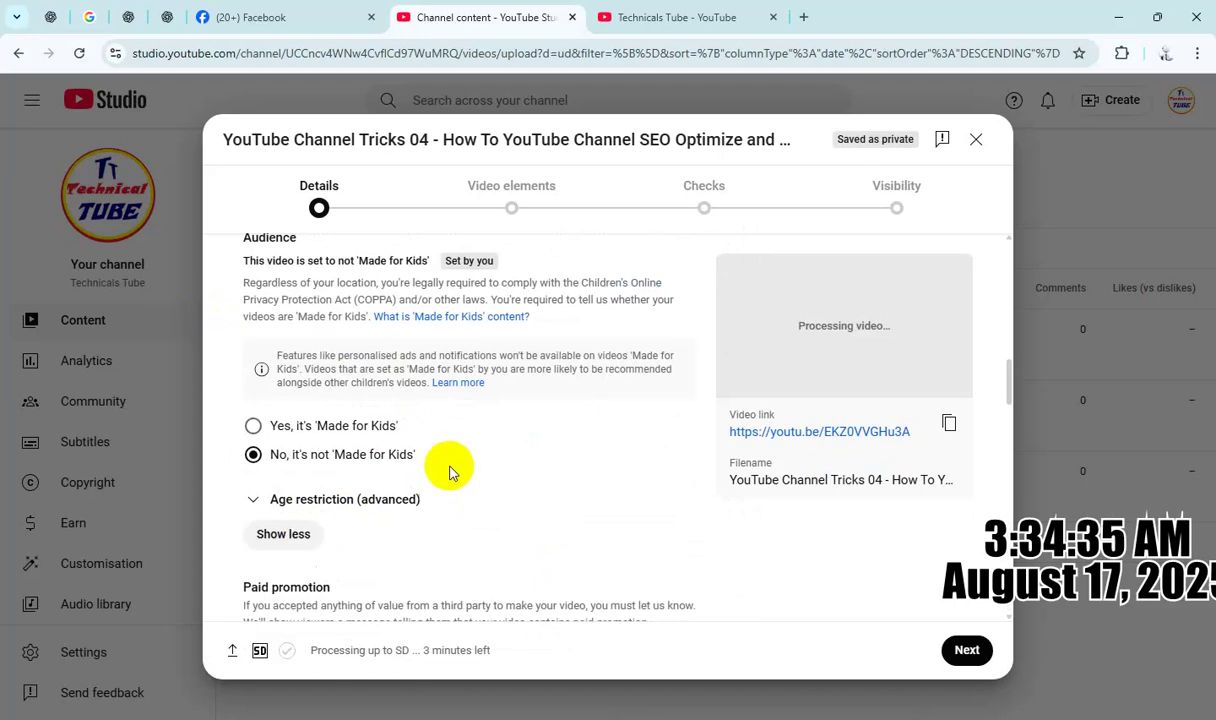
{"action": "scroll", "coordinate": [440, 468], "scroll_direction": "down", "scroll_amount": 4}
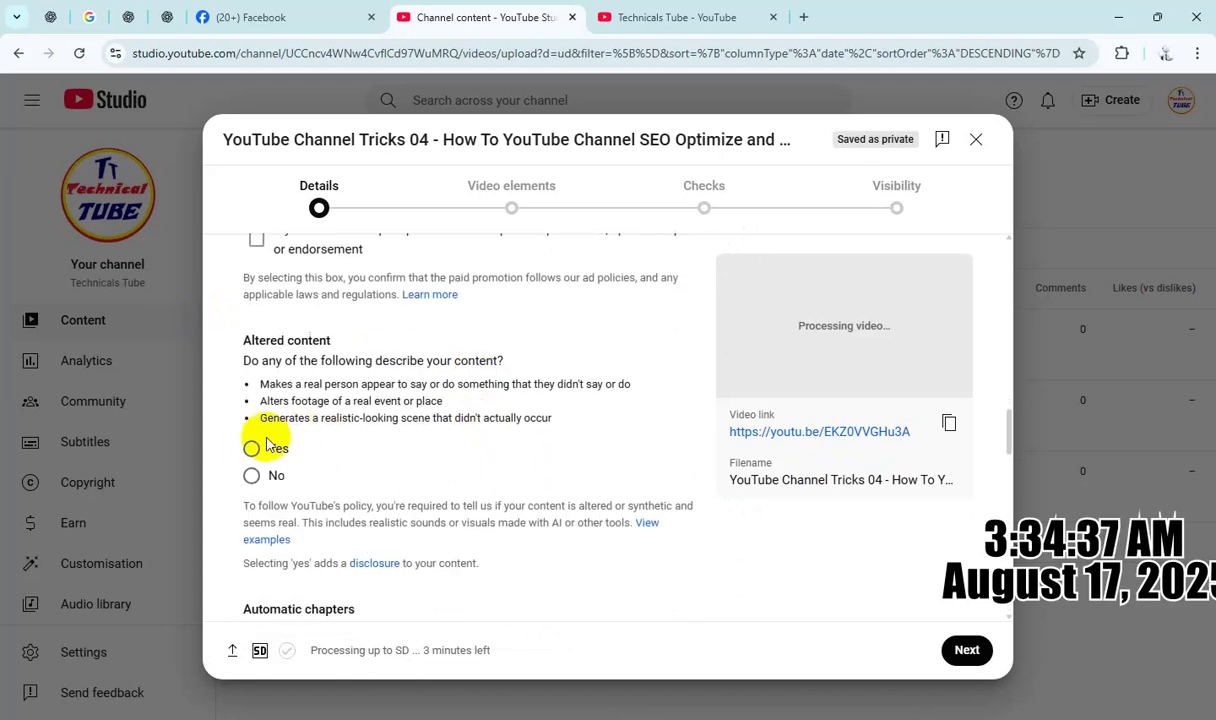
{"action": "left_click", "coordinate": [252, 451]}
Paste the cut keyword list into the video's tags.
{"action": "scroll", "coordinate": [516, 467], "scroll_direction": "down", "scroll_amount": 6}
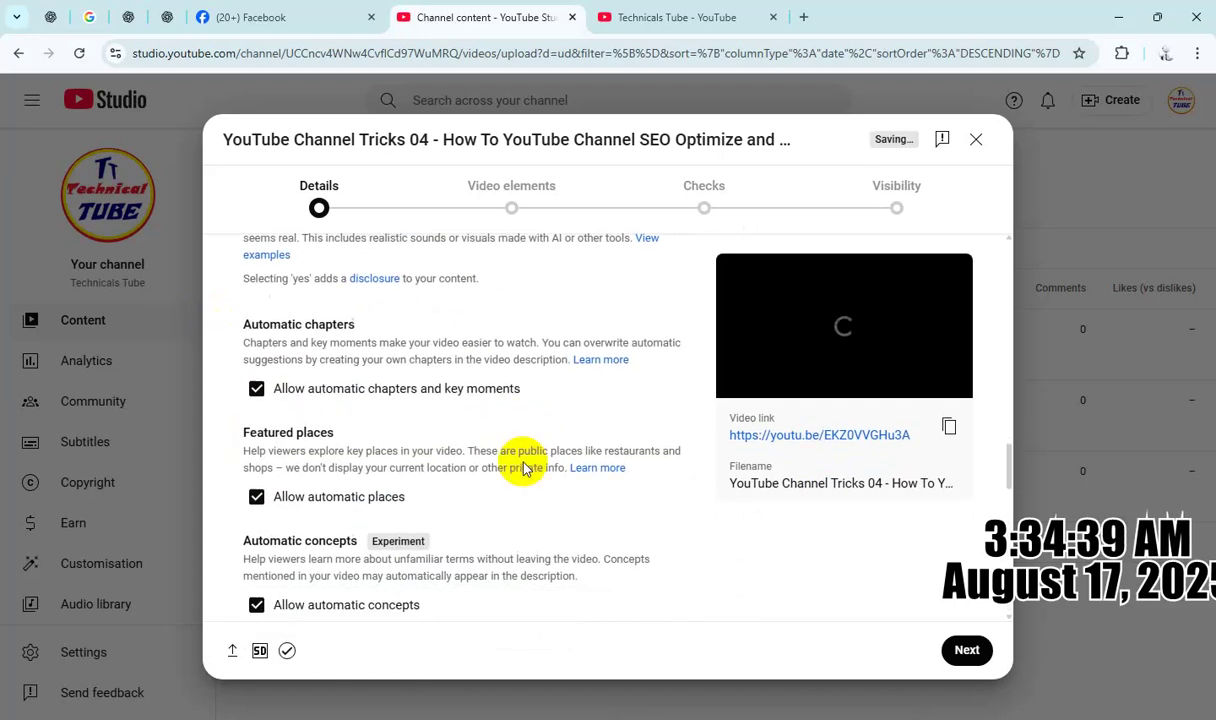
{"action": "scroll", "coordinate": [527, 470], "scroll_direction": "down", "scroll_amount": 1}
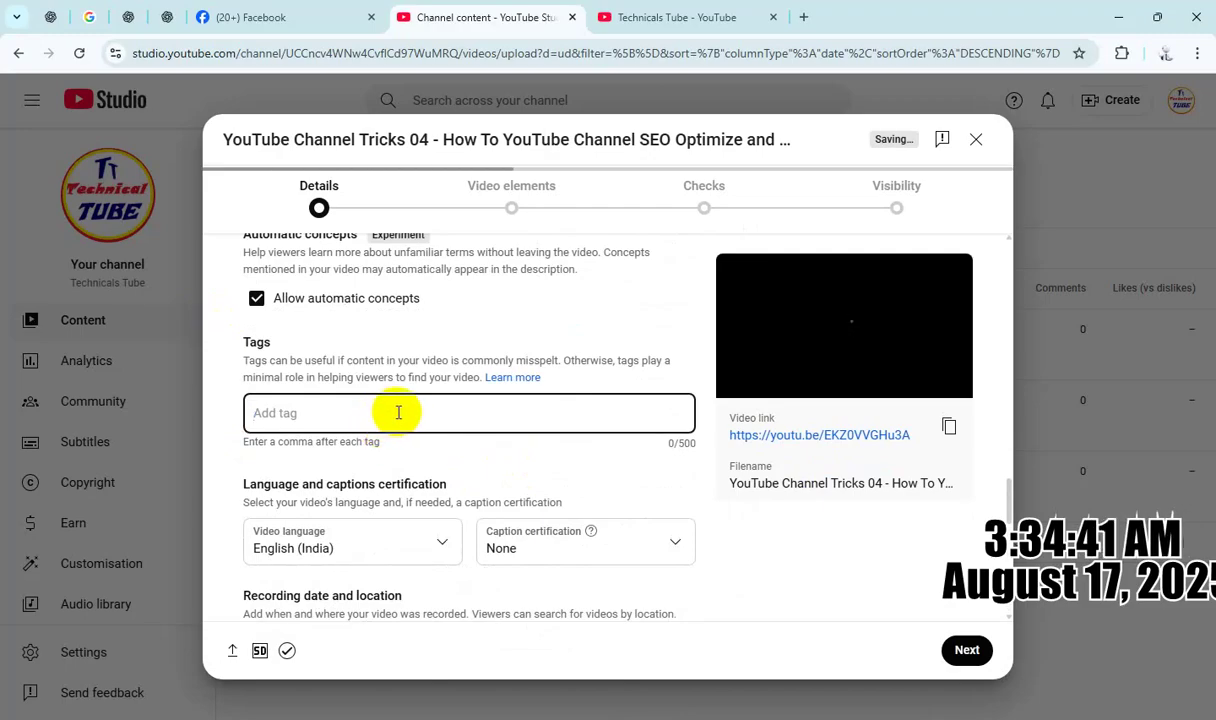
{"action": "key", "text": "ctrl+v"}
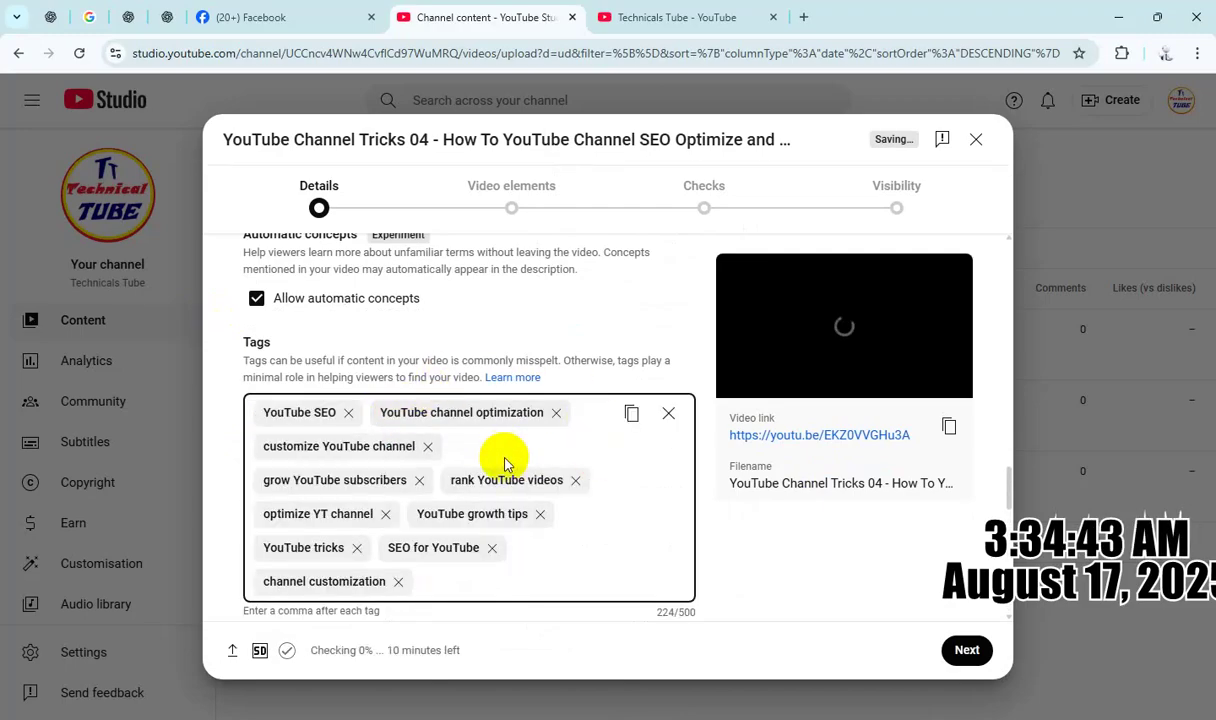
Set the recording date to 17 Aug 2025 and the video location to India.
{"action": "scroll", "coordinate": [505, 462], "scroll_direction": "down", "scroll_amount": 5}
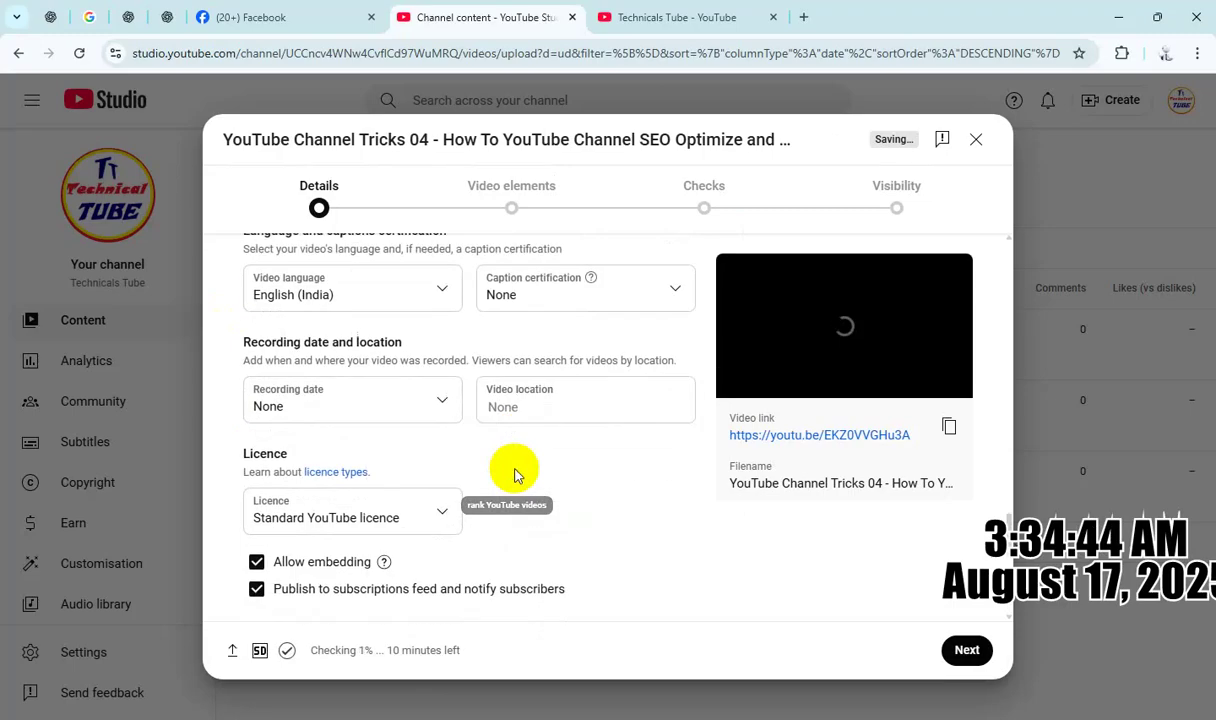
{"action": "left_click", "coordinate": [394, 405]}
{"action": "left_click", "coordinate": [450, 309]}
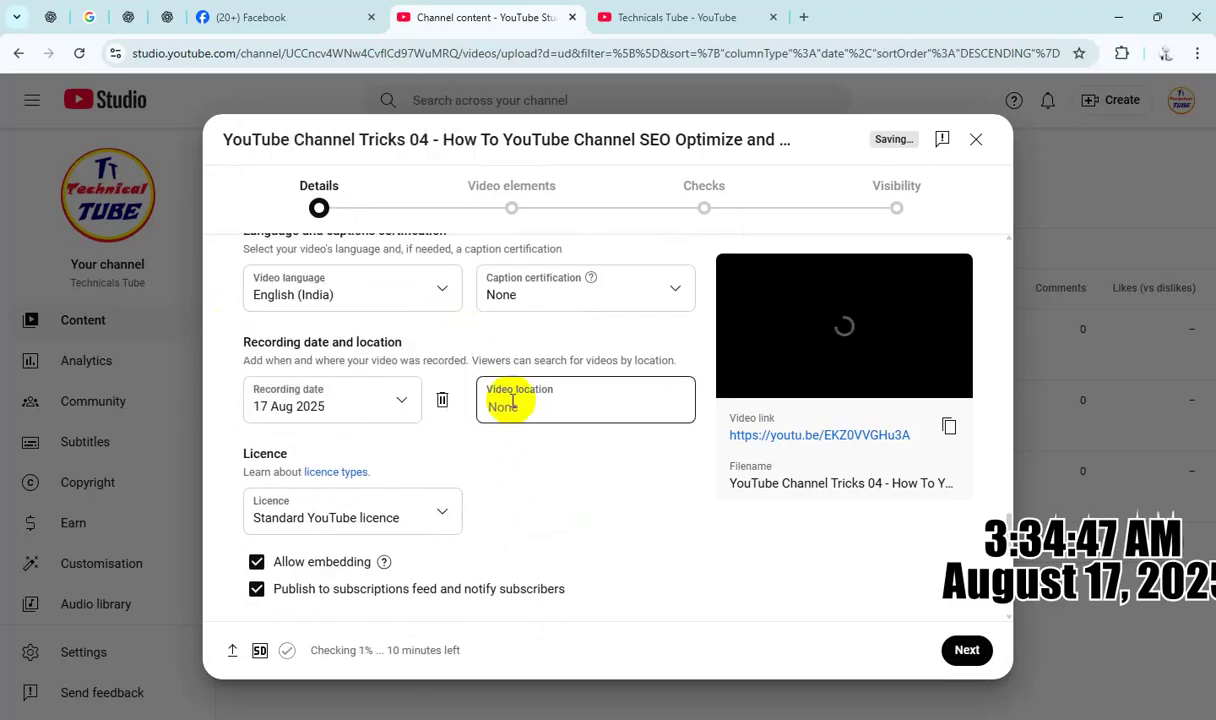
{"action": "left_click", "coordinate": [762, 331]}
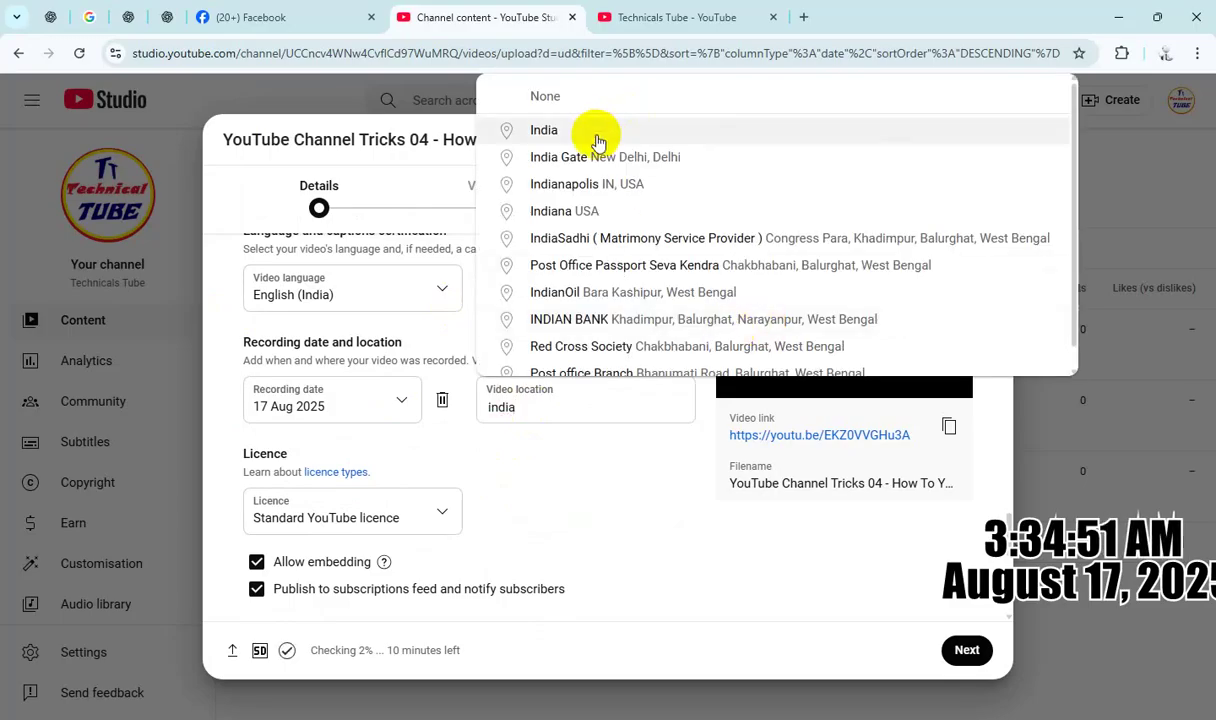
{"action": "left_click", "coordinate": [594, 131]}
Review the filled-in upload details, from the remixing and category settings back up to the description and thumbnail.
{"action": "scroll", "coordinate": [575, 475], "scroll_direction": "down", "scroll_amount": 2}
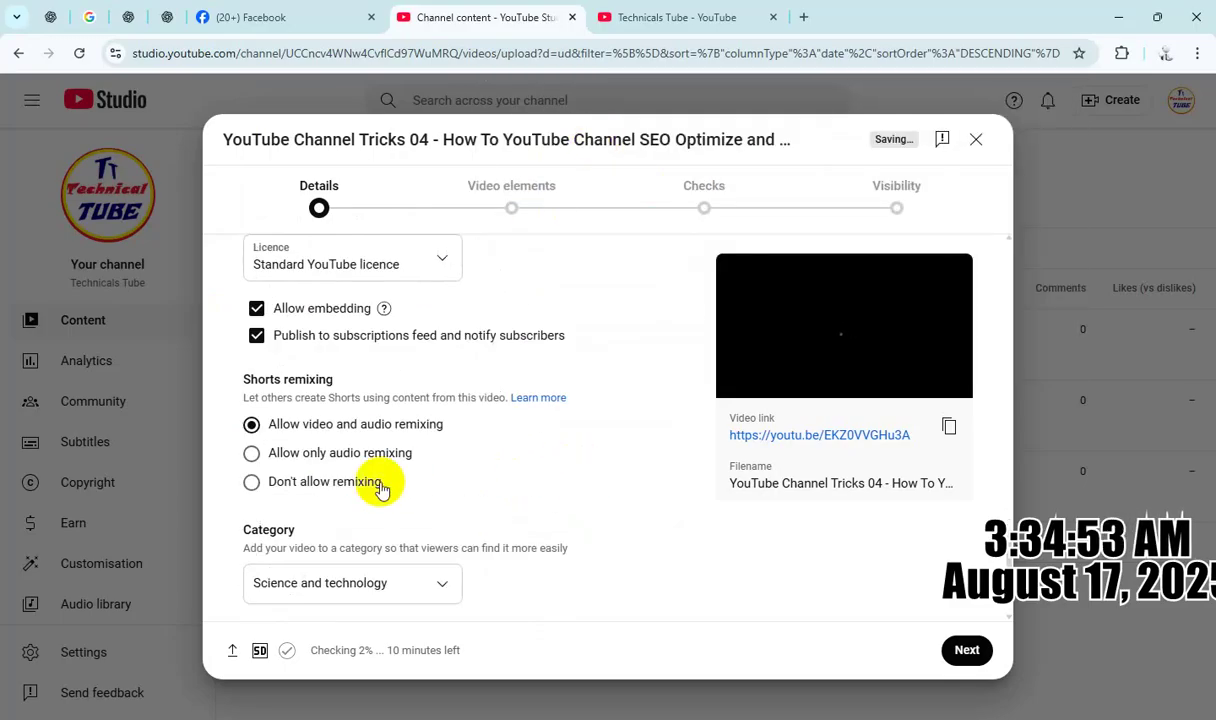
{"action": "scroll", "coordinate": [575, 448], "scroll_direction": "up", "scroll_amount": 3}
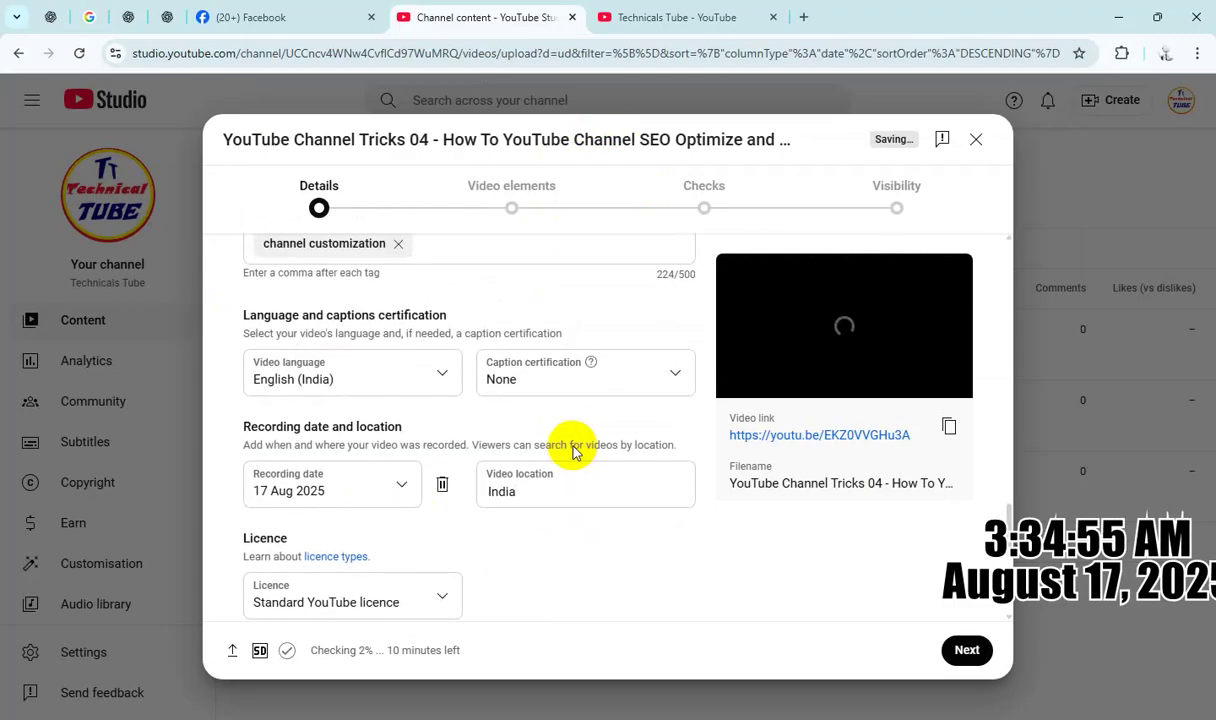
{"action": "scroll", "coordinate": [565, 445], "scroll_direction": "up", "scroll_amount": 10}
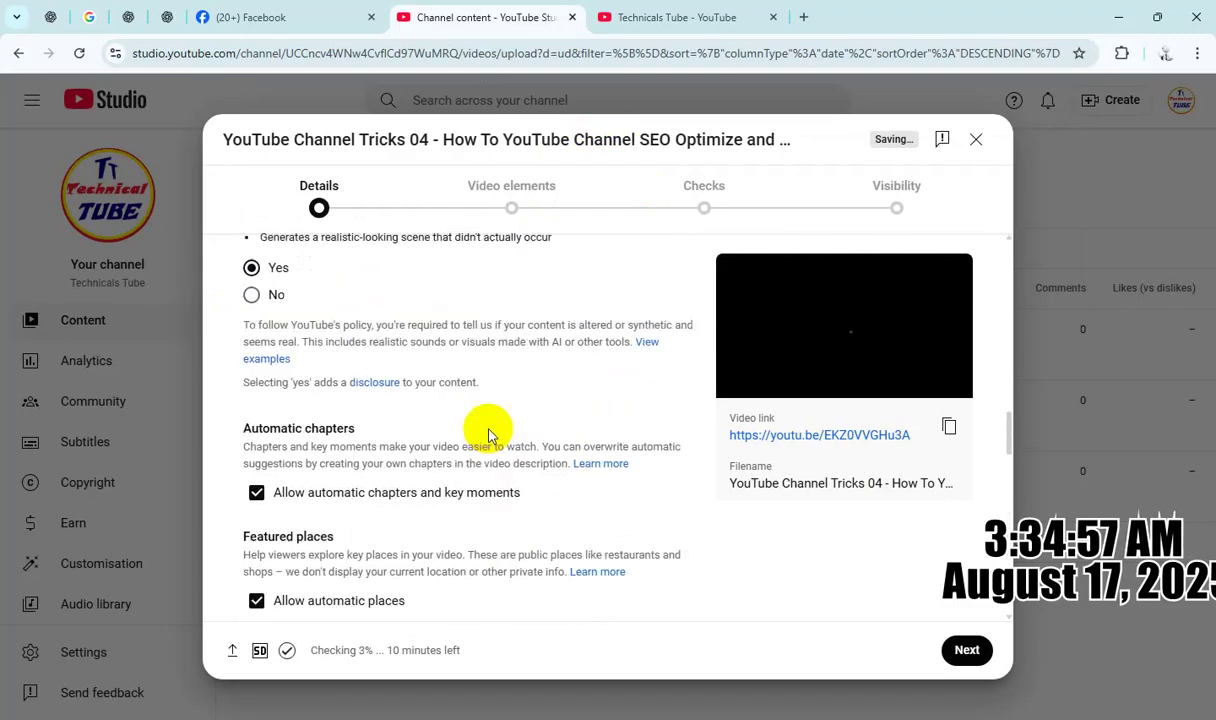
{"action": "scroll", "coordinate": [420, 415], "scroll_direction": "up", "scroll_amount": 10}
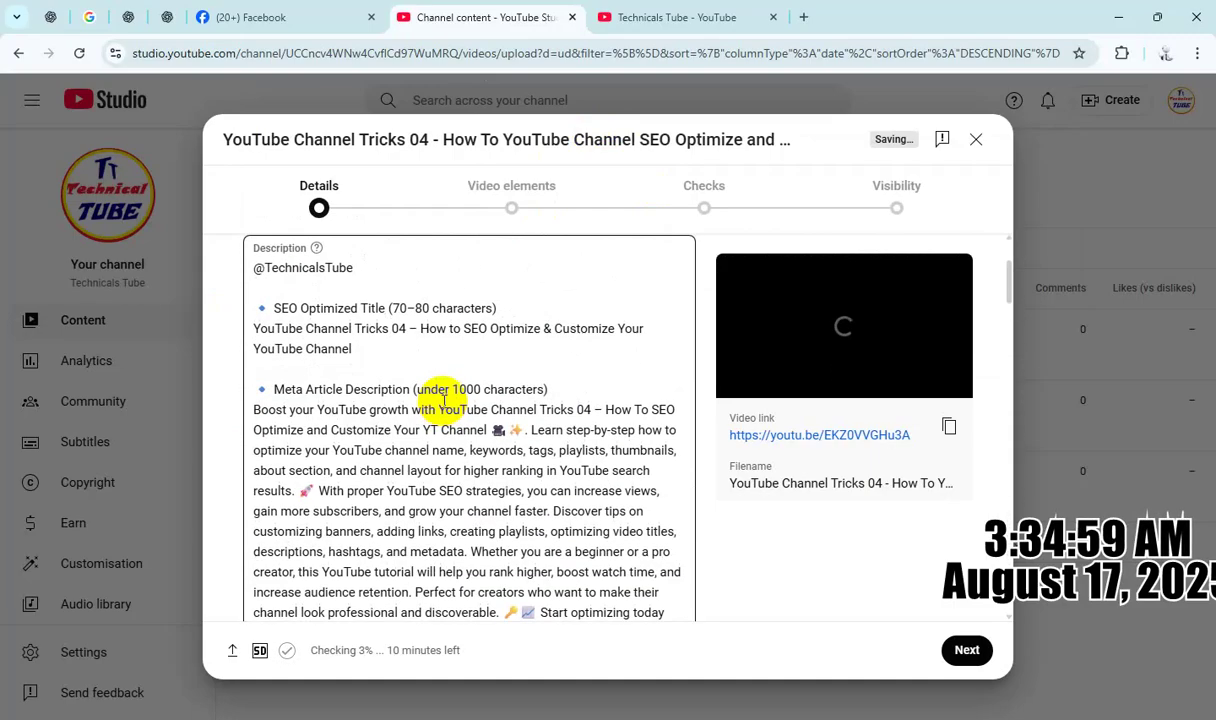
{"action": "scroll", "coordinate": [444, 401], "scroll_direction": "down", "scroll_amount": 1}
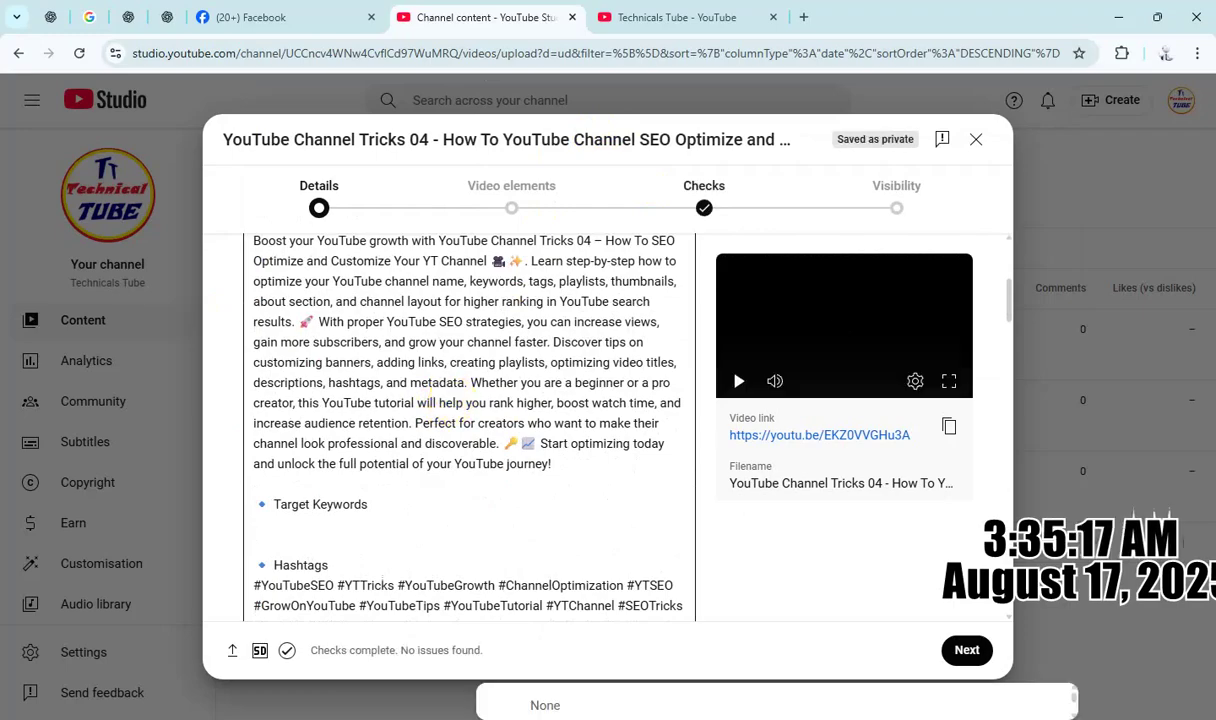
{"action": "scroll", "coordinate": [315, 530], "scroll_direction": "down", "scroll_amount": 10}
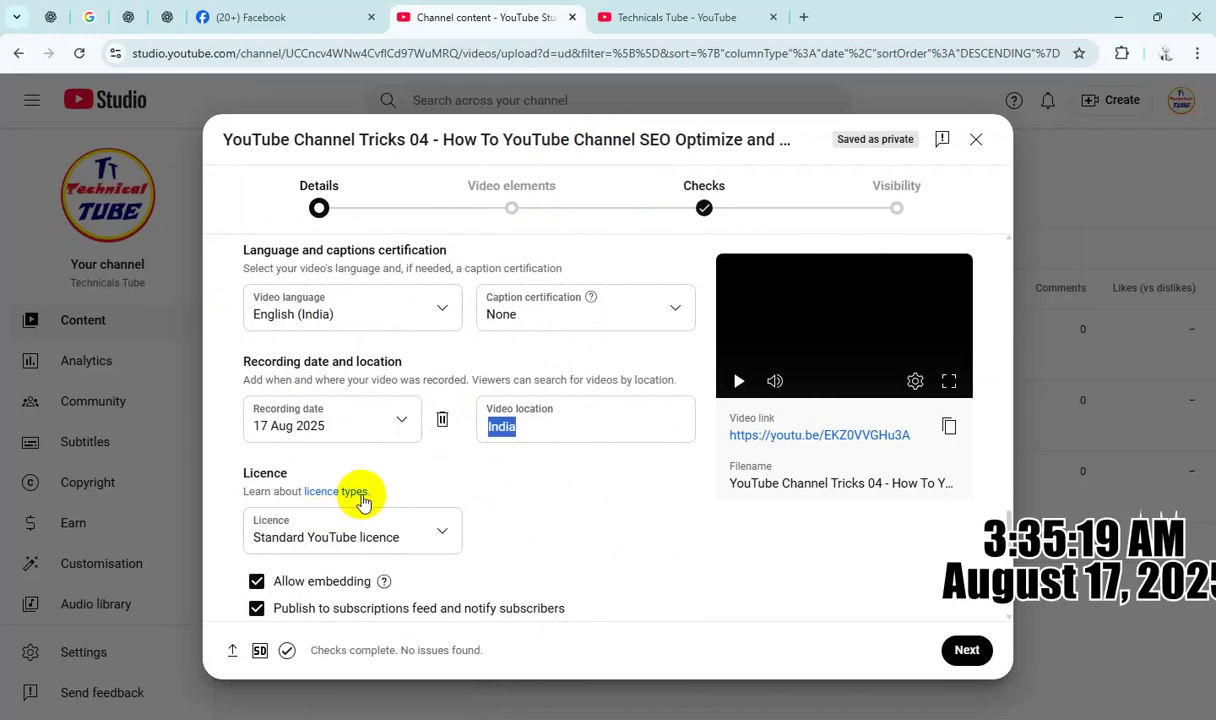
{"action": "scroll", "coordinate": [531, 447], "scroll_direction": "up", "scroll_amount": 15}
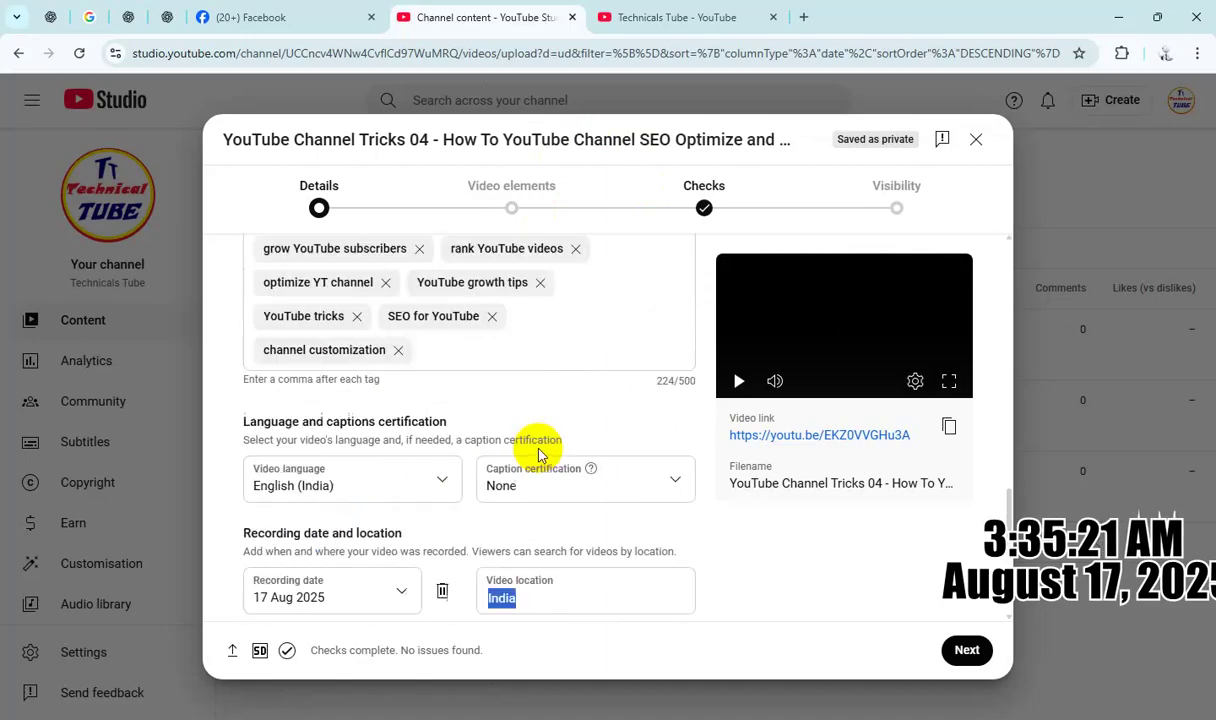
{"action": "scroll", "coordinate": [439, 438], "scroll_direction": "up", "scroll_amount": 15}
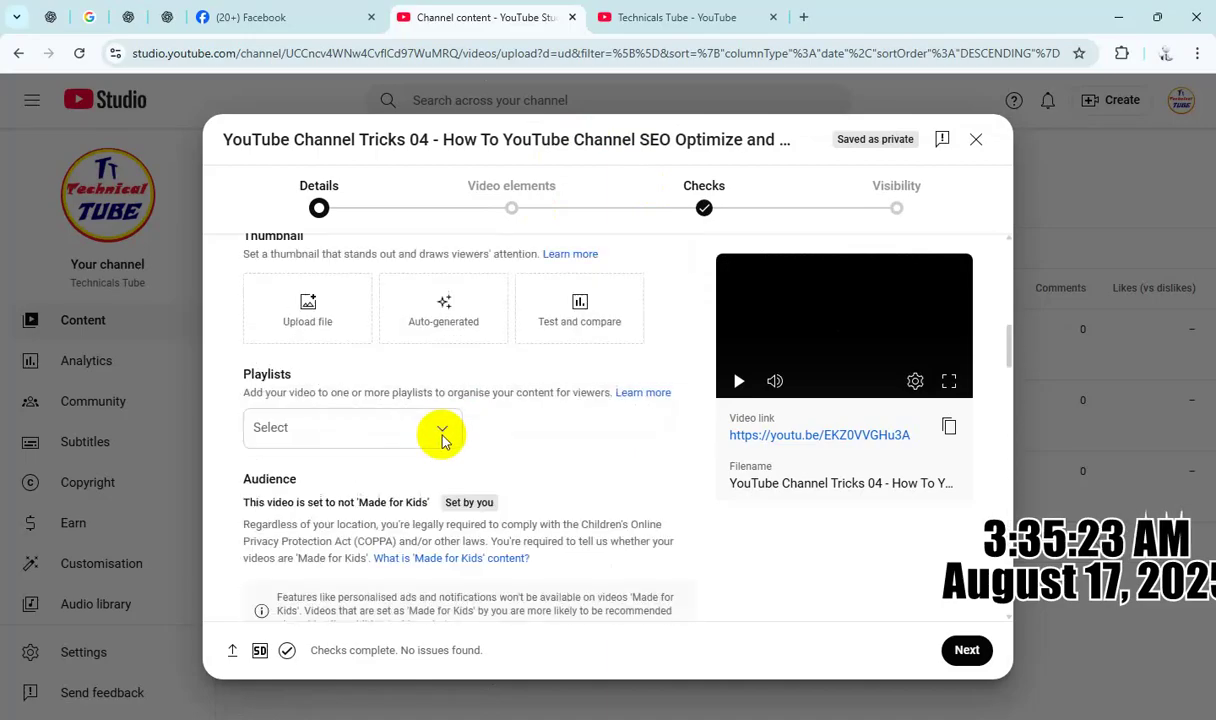
Insert the keyword list separated by ~ under Target Keywords in the description, and put a ~ before YouTube SEO.
{"action": "scroll", "coordinate": [433, 450], "scroll_direction": "down", "scroll_amount": 3}
{"action": "scroll", "coordinate": [433, 450], "scroll_direction": "down", "scroll_amount": 3}
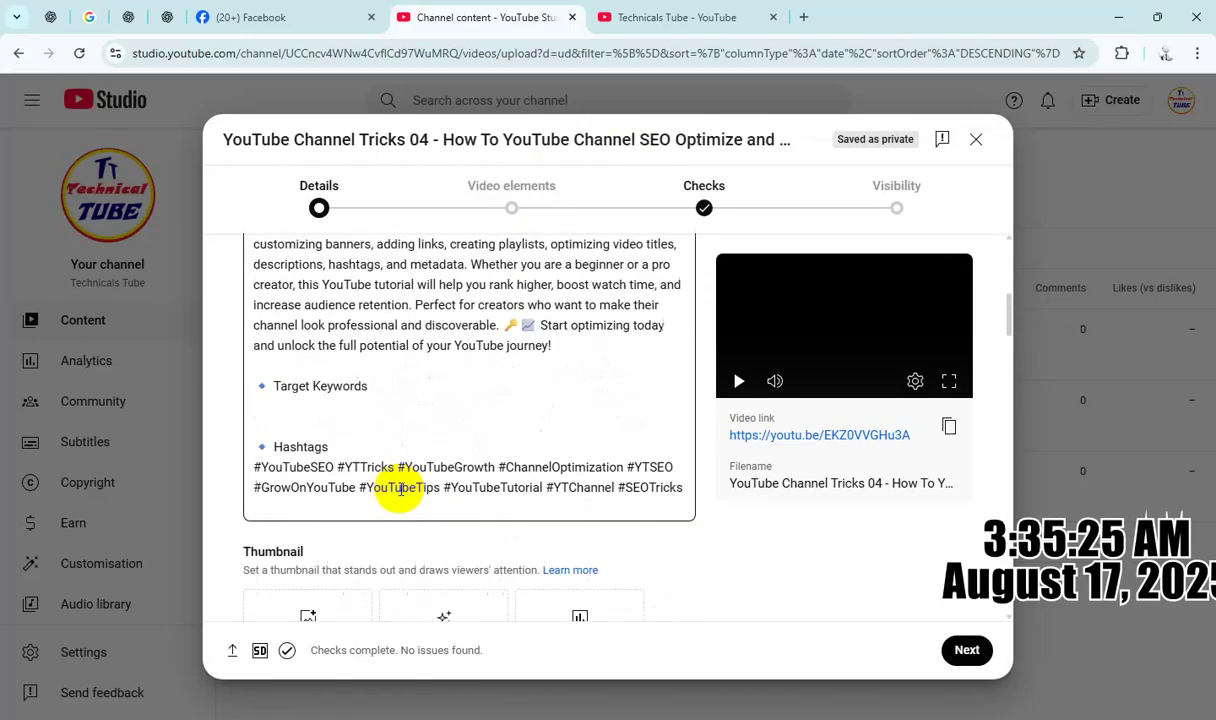
{"action": "left_click", "coordinate": [315, 378]}
{"action": "type", "text": "YouTube SEO~ YouTube channel optimization~ customize YouTube channel~ grow YouTube subscribers~ rank YouTube videos~ optimize YT channel~ YouTube growth tips~ YouTube tricks~ SEO for YouTube~ channel customization"}
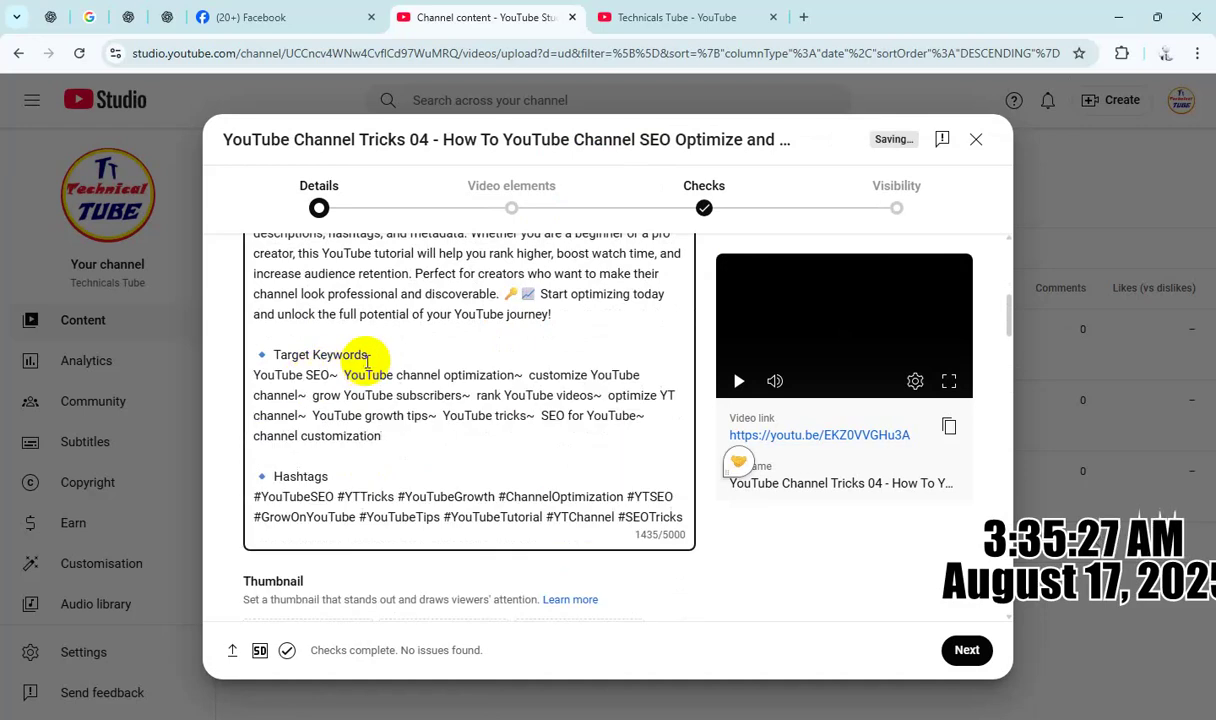
{"action": "left_click", "coordinate": [254, 375]}
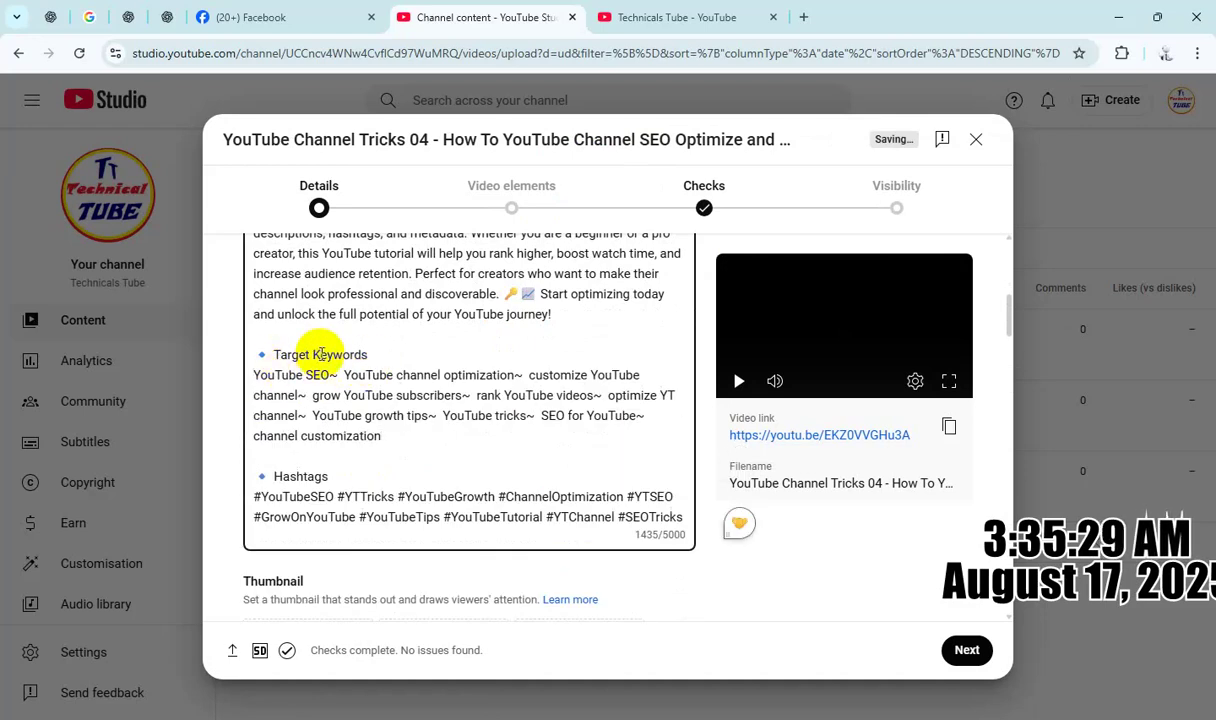
{"action": "type", "text": "~"}
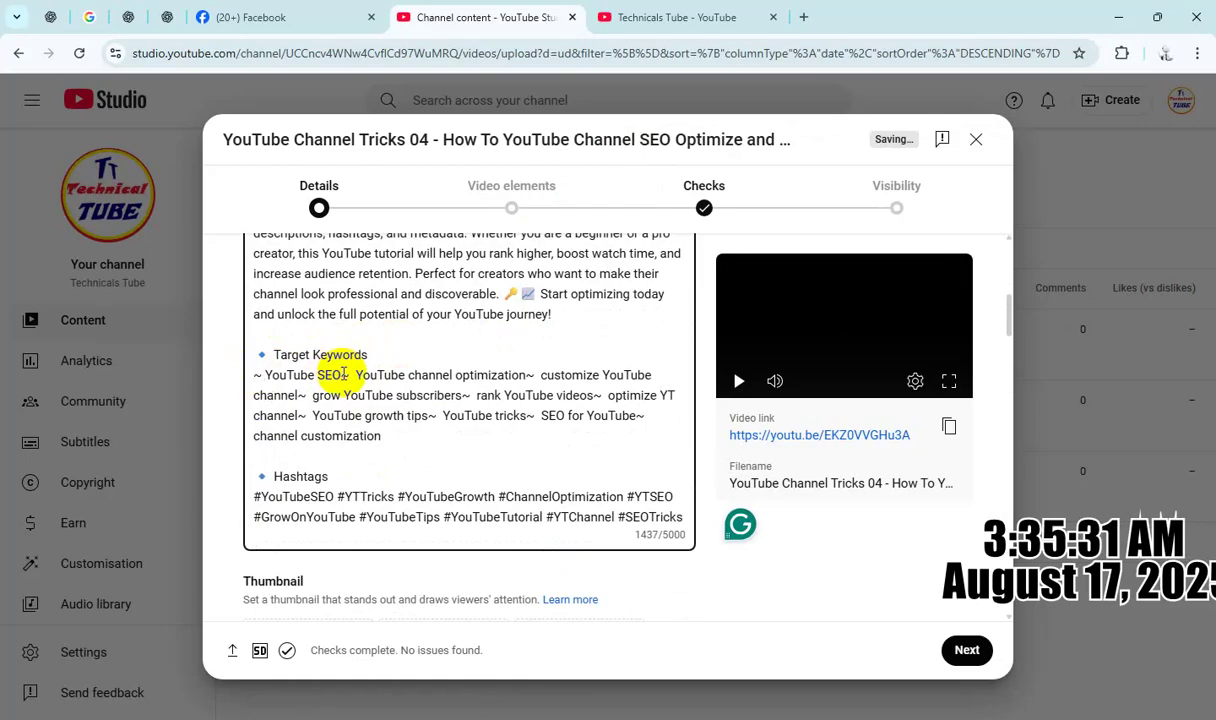
Break the Target Keywords list before each ~ so every keyword from YouTube SEO to channel customization sits on its own line.
{"action": "left_click", "coordinate": [345, 375]}
{"action": "key", "text": "Return"}
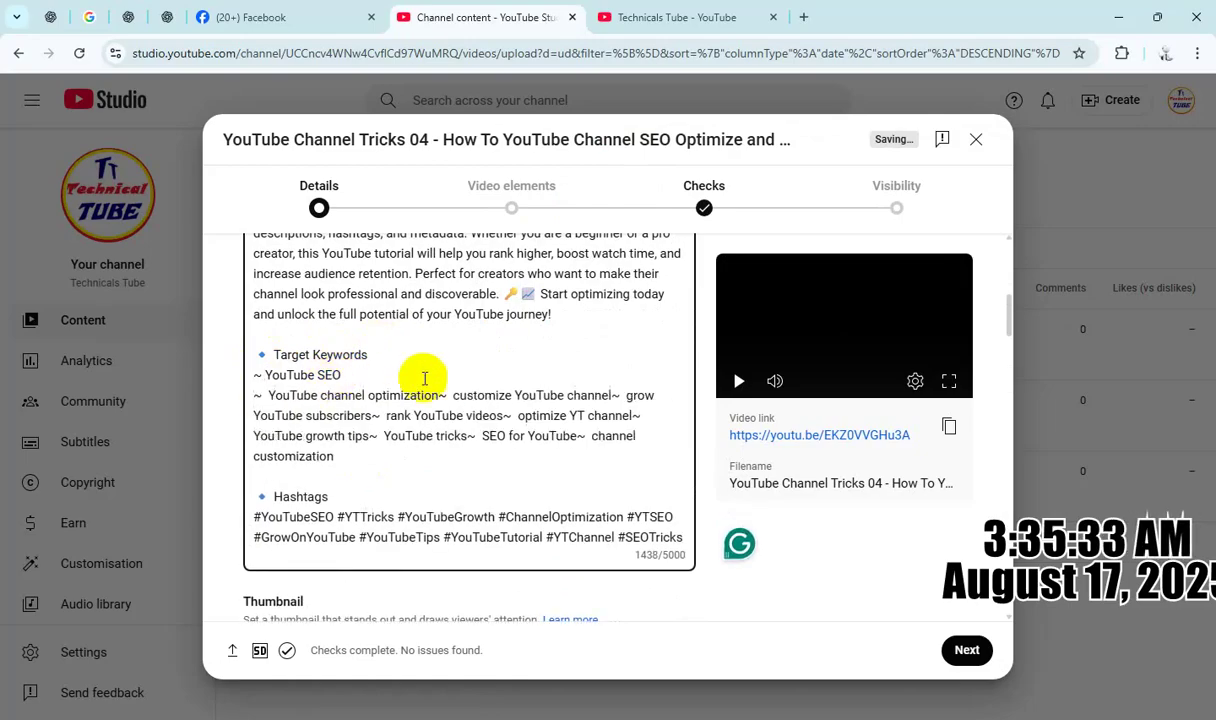
{"action": "left_click", "coordinate": [442, 395]}
{"action": "key", "text": "Return"}
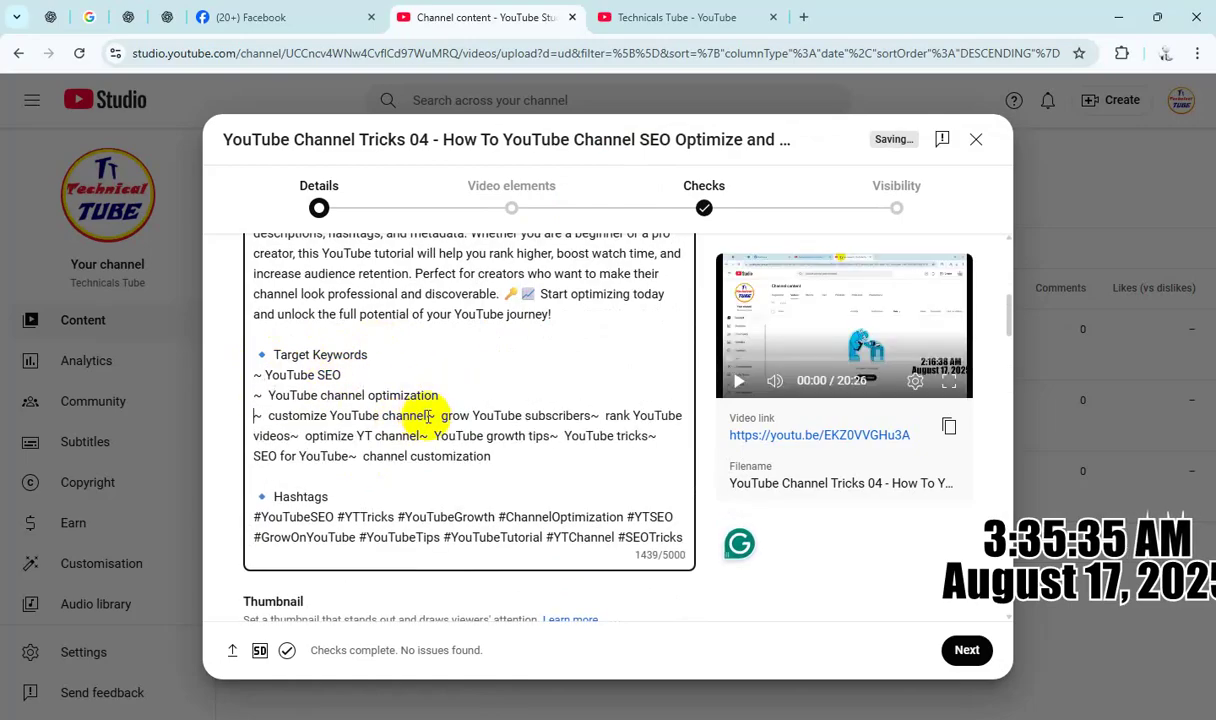
{"action": "left_click", "coordinate": [428, 415]}
{"action": "key", "text": "Return"}
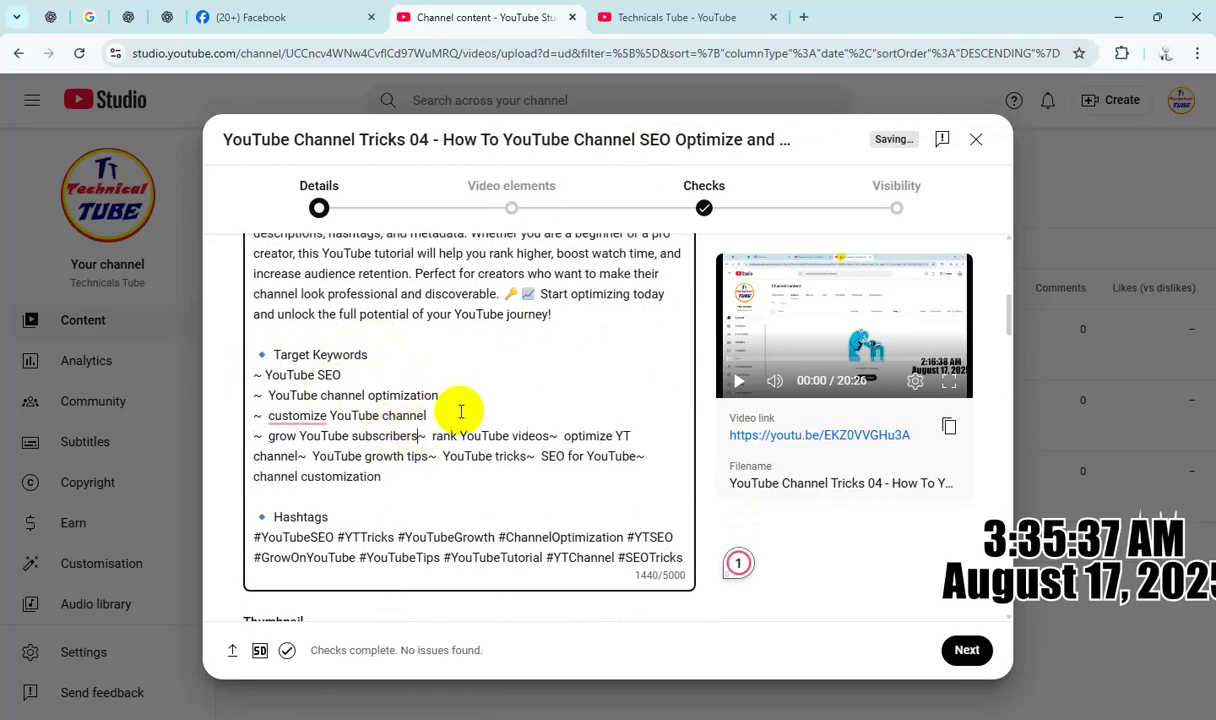
{"action": "left_click", "coordinate": [419, 436]}
{"action": "key", "text": "Return"}
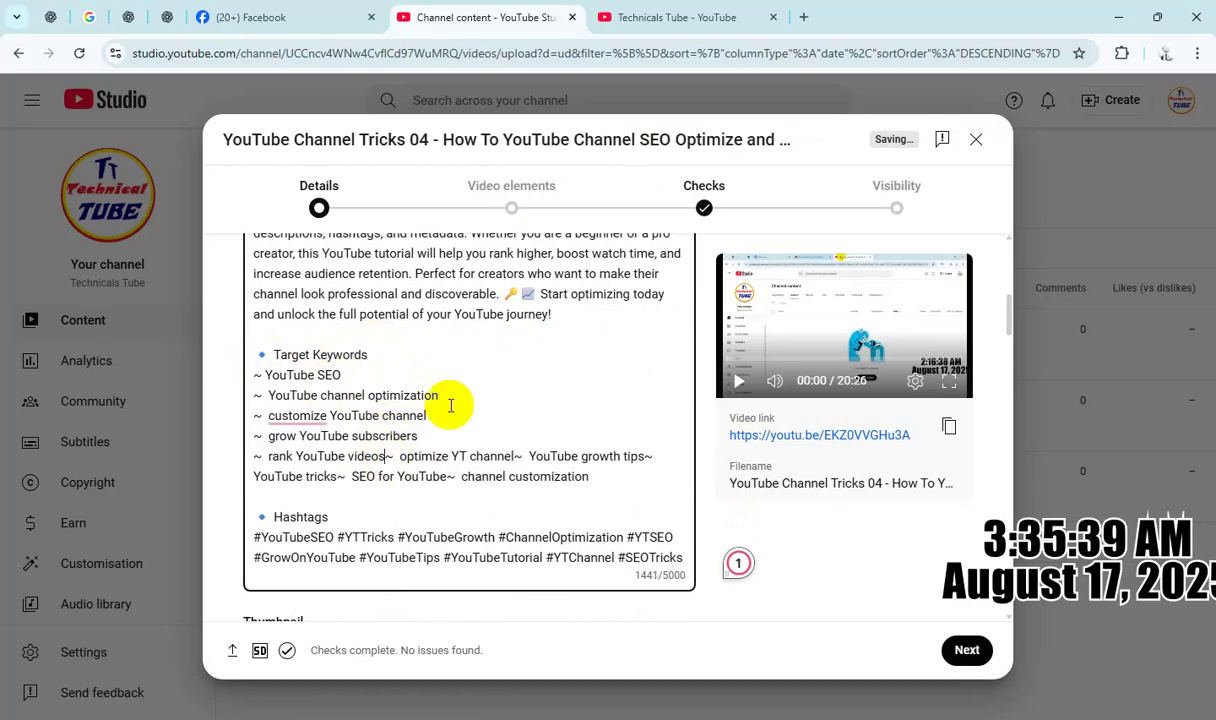
{"action": "left_click", "coordinate": [386, 456]}
{"action": "key", "text": "Return"}
{"action": "left_click", "coordinate": [384, 477]}
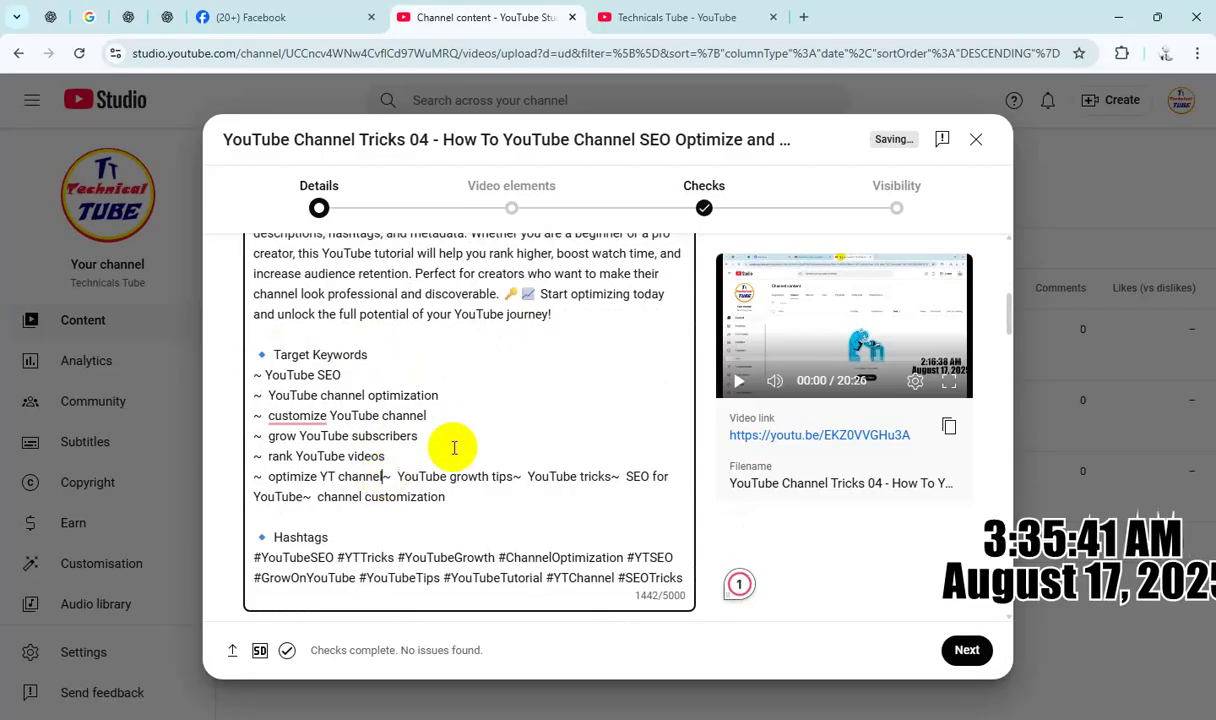
{"action": "key", "text": "Return"}
{"action": "key", "text": "Return"}
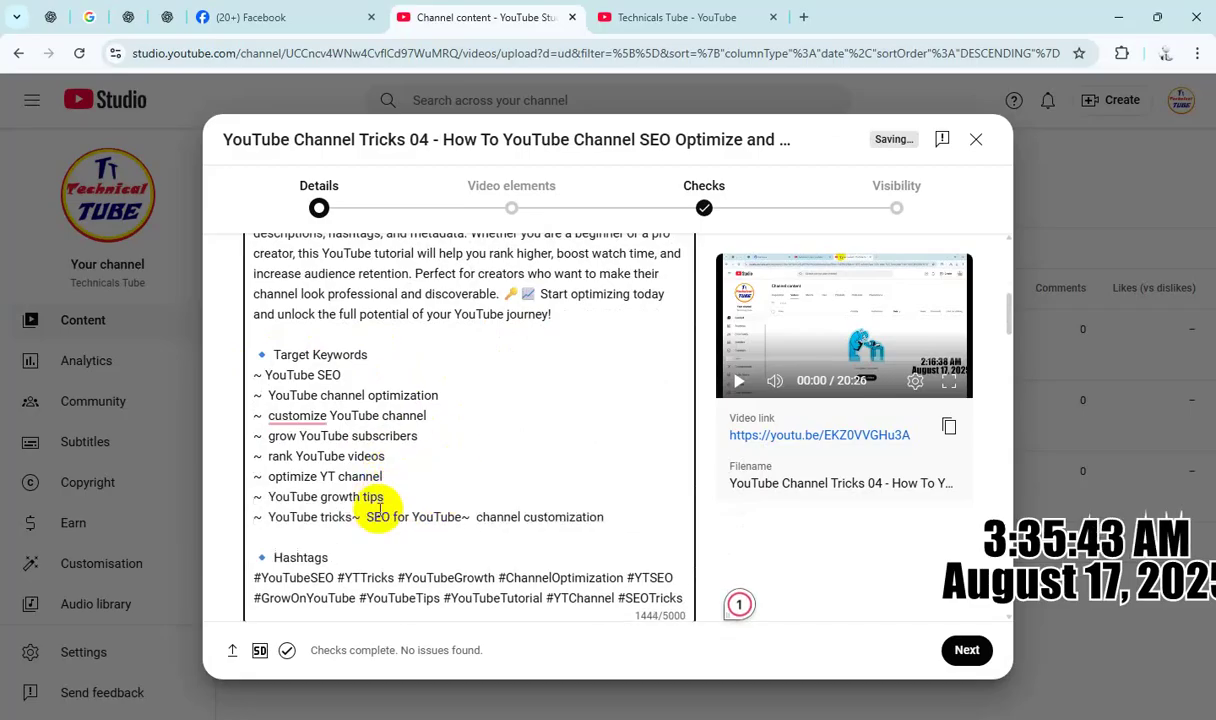
{"action": "left_click", "coordinate": [353, 517]}
{"action": "key", "text": "Return"}
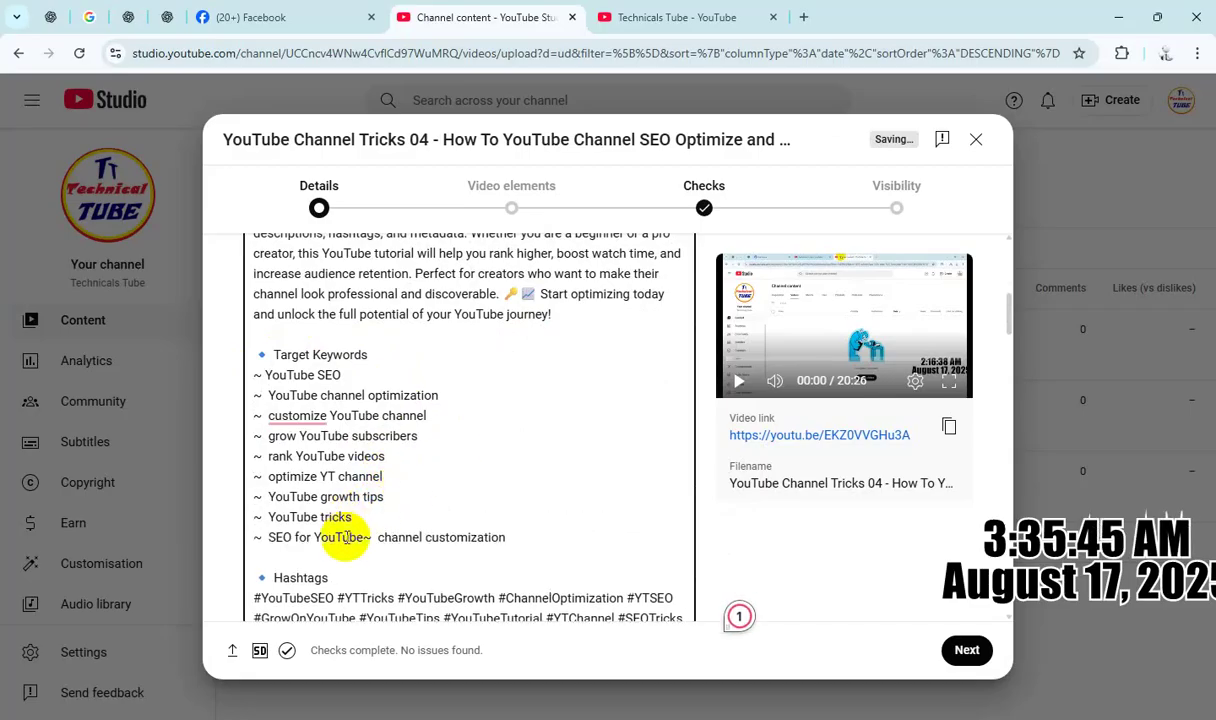
{"action": "key", "text": "Return"}
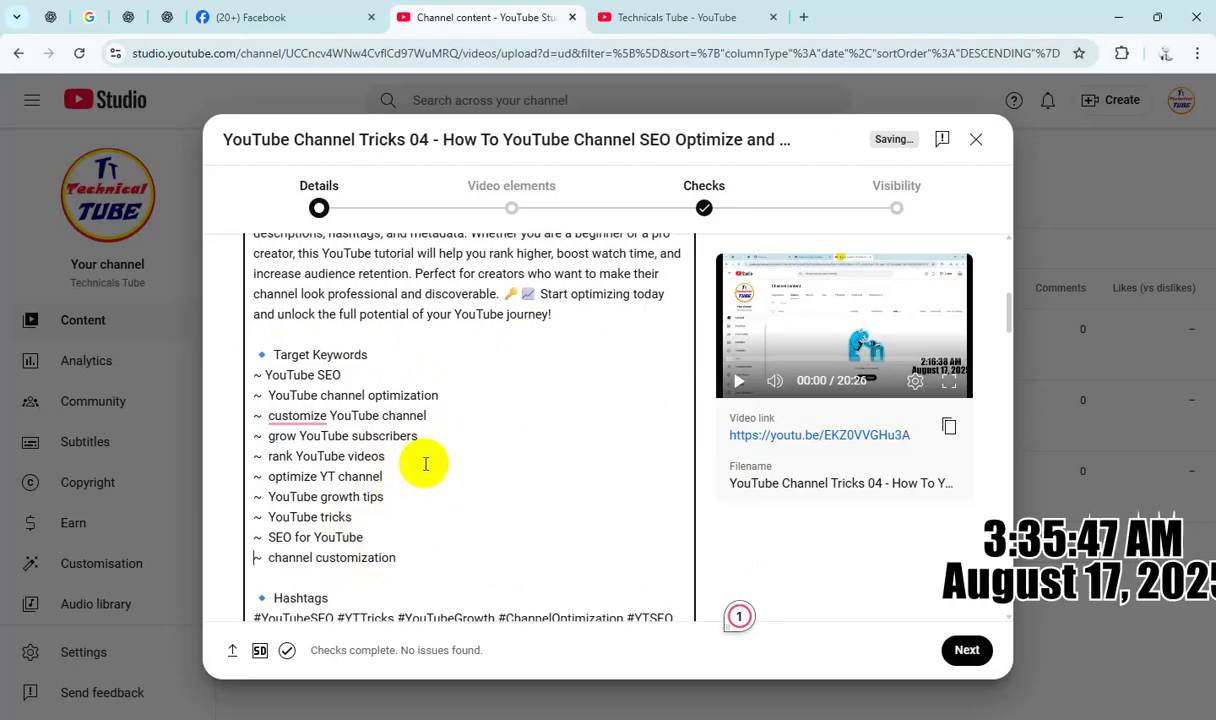
Copy the full video title.
{"action": "scroll", "coordinate": [425, 463], "scroll_direction": "up", "scroll_amount": 2}
{"action": "scroll", "coordinate": [426, 463], "scroll_direction": "up", "scroll_amount": 5}
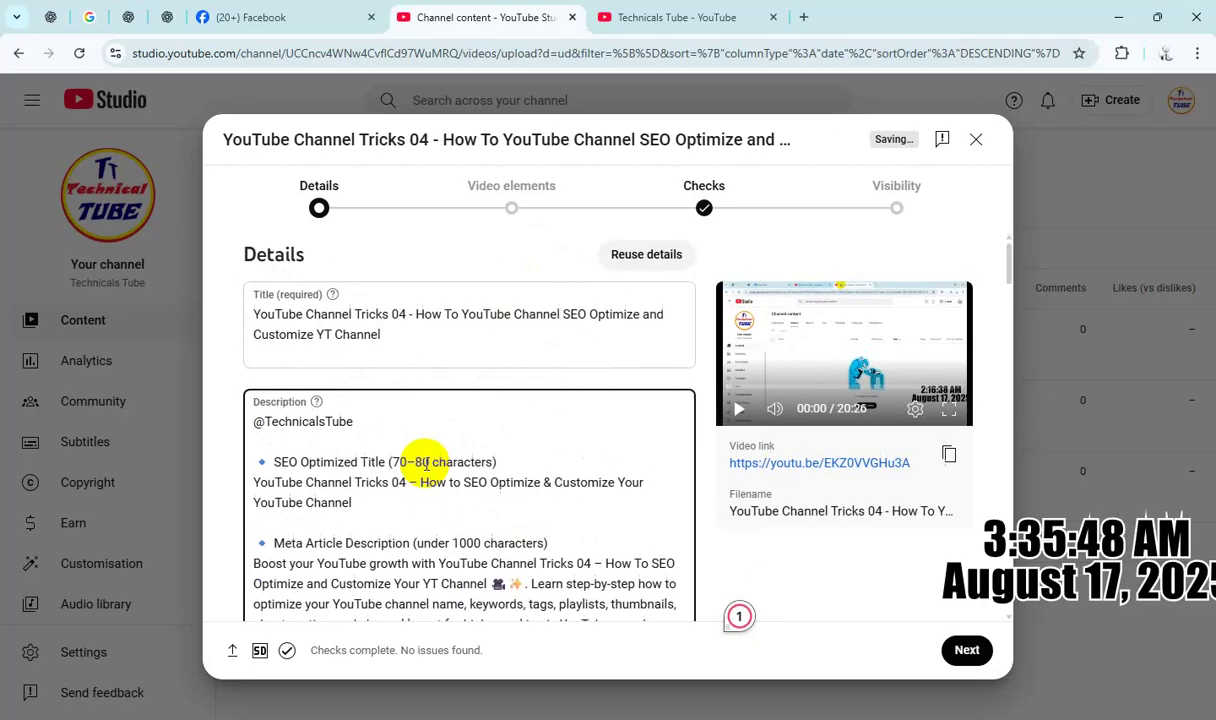
{"action": "triple_click", "coordinate": [400, 316]}
{"action": "key", "text": "ctrl+c"}
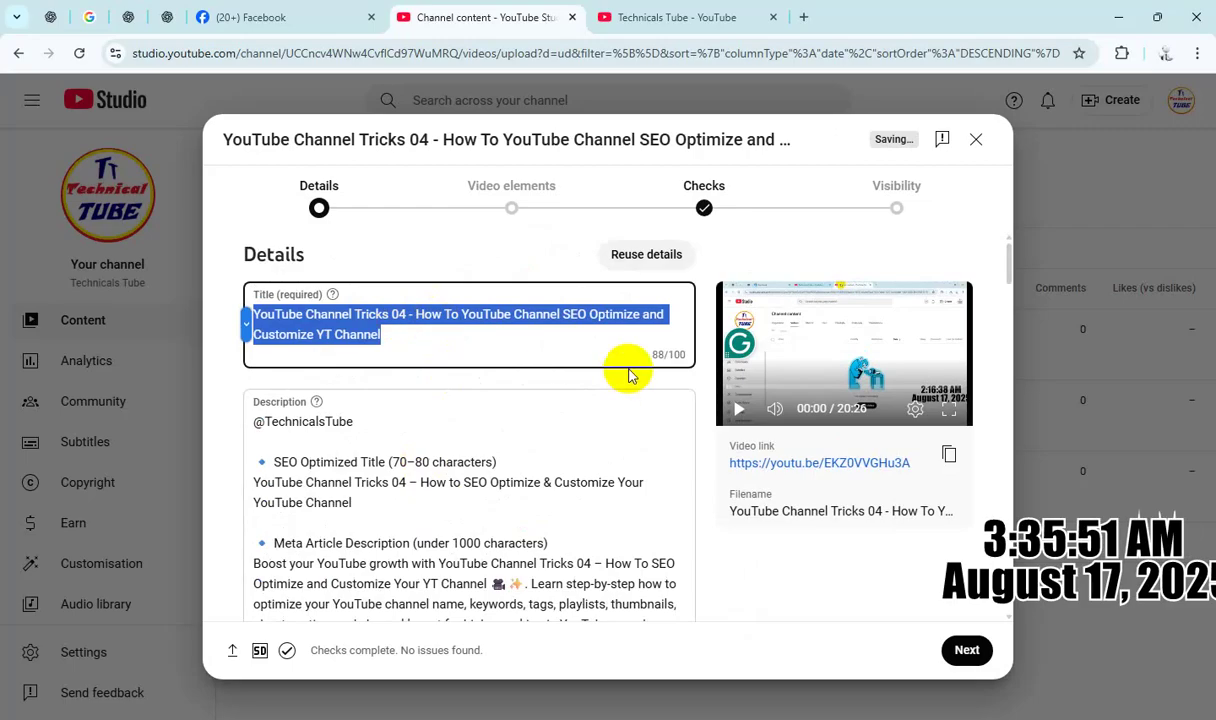
Add English (India) subtitles to the video using the copied title as the caption text, and publish them.
{"action": "left_click", "coordinate": [970, 650]}
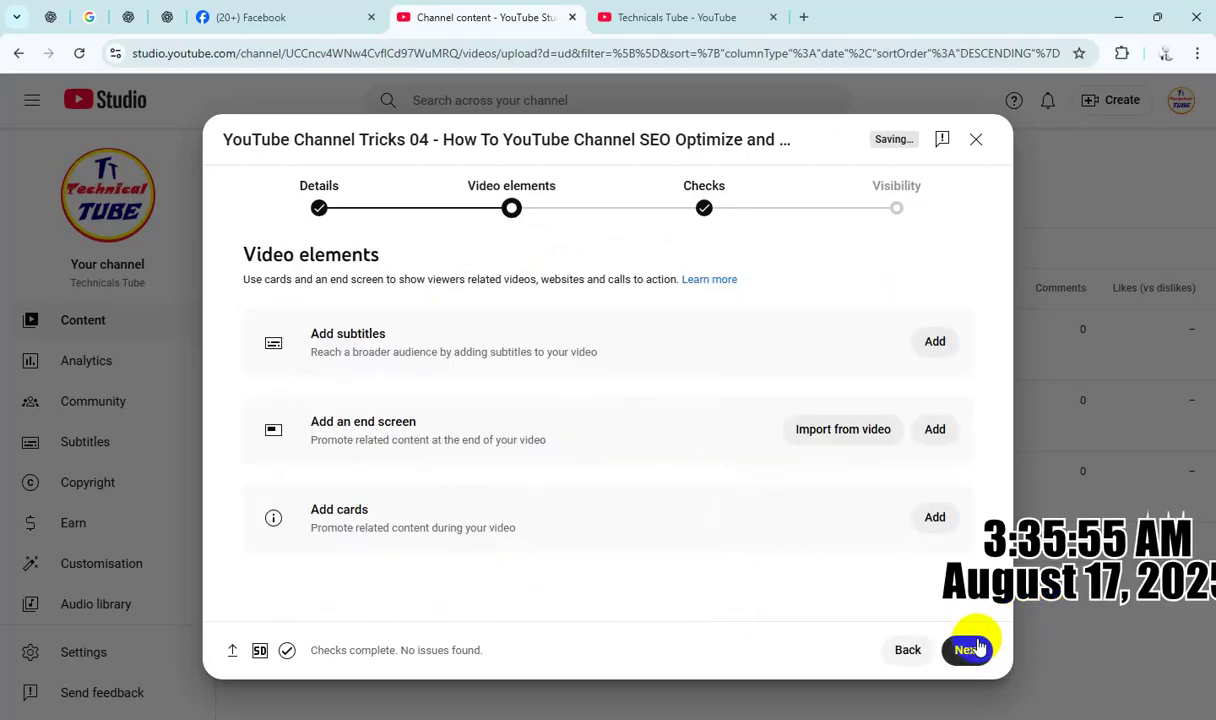
{"action": "left_click", "coordinate": [934, 343]}
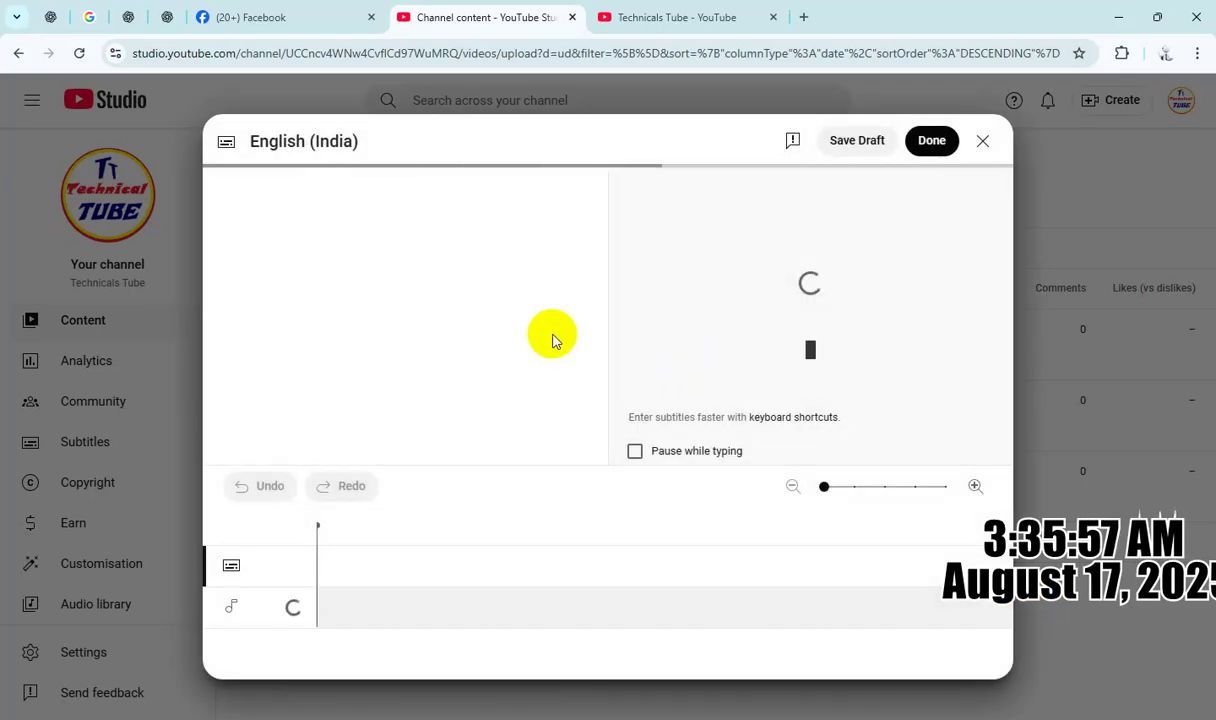
{"action": "left_click", "coordinate": [338, 335]}
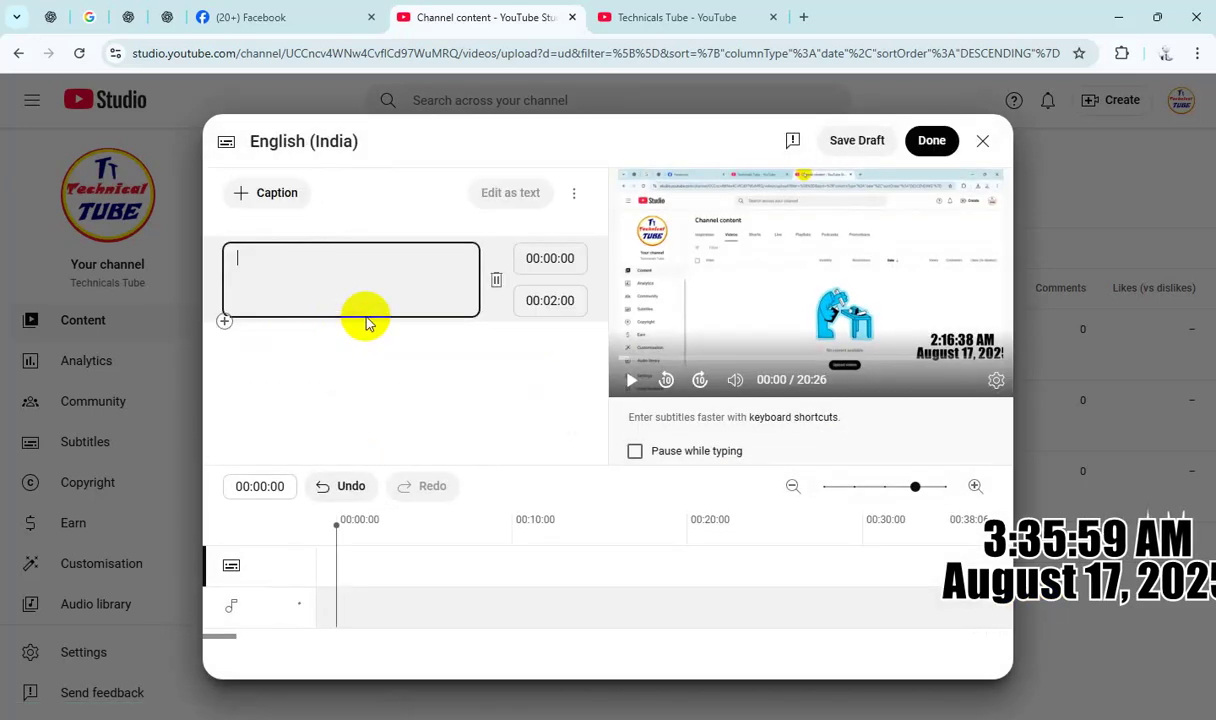
{"action": "key", "text": "ctrl+v"}
{"action": "left_click", "coordinate": [931, 141]}
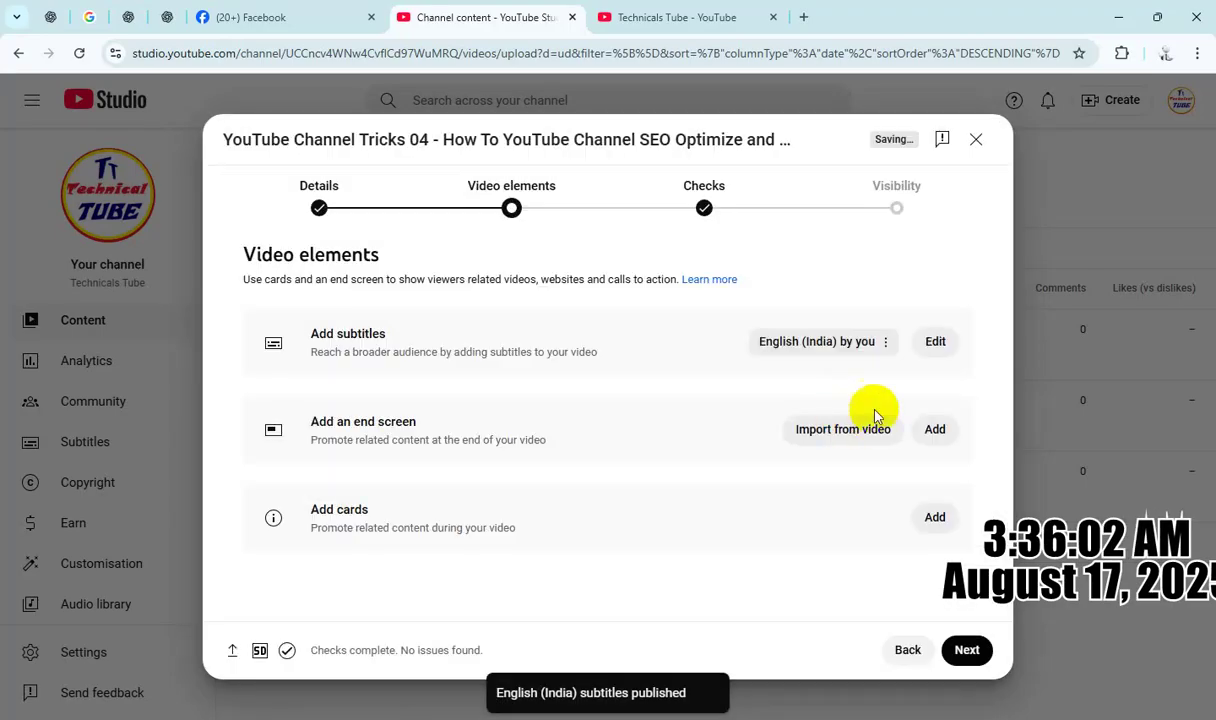
Look over the copyright check and the visibility settings, and return to the video details.
{"action": "left_click", "coordinate": [967, 651]}
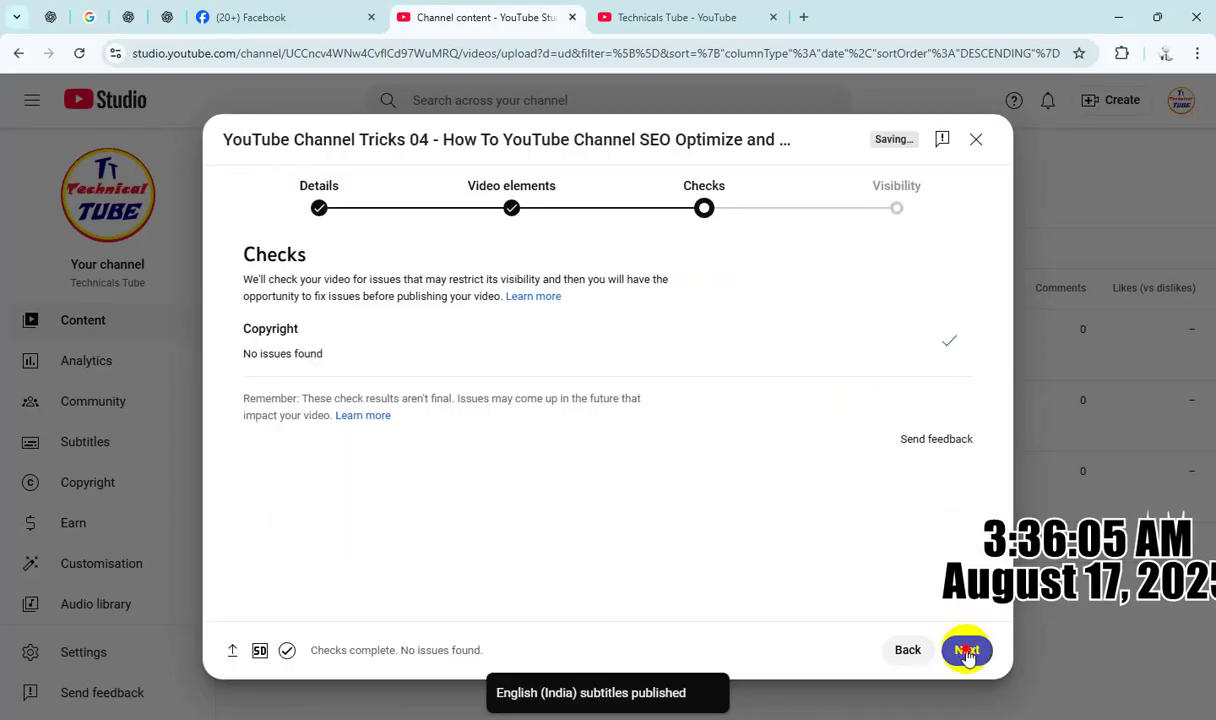
{"action": "left_click", "coordinate": [967, 651]}
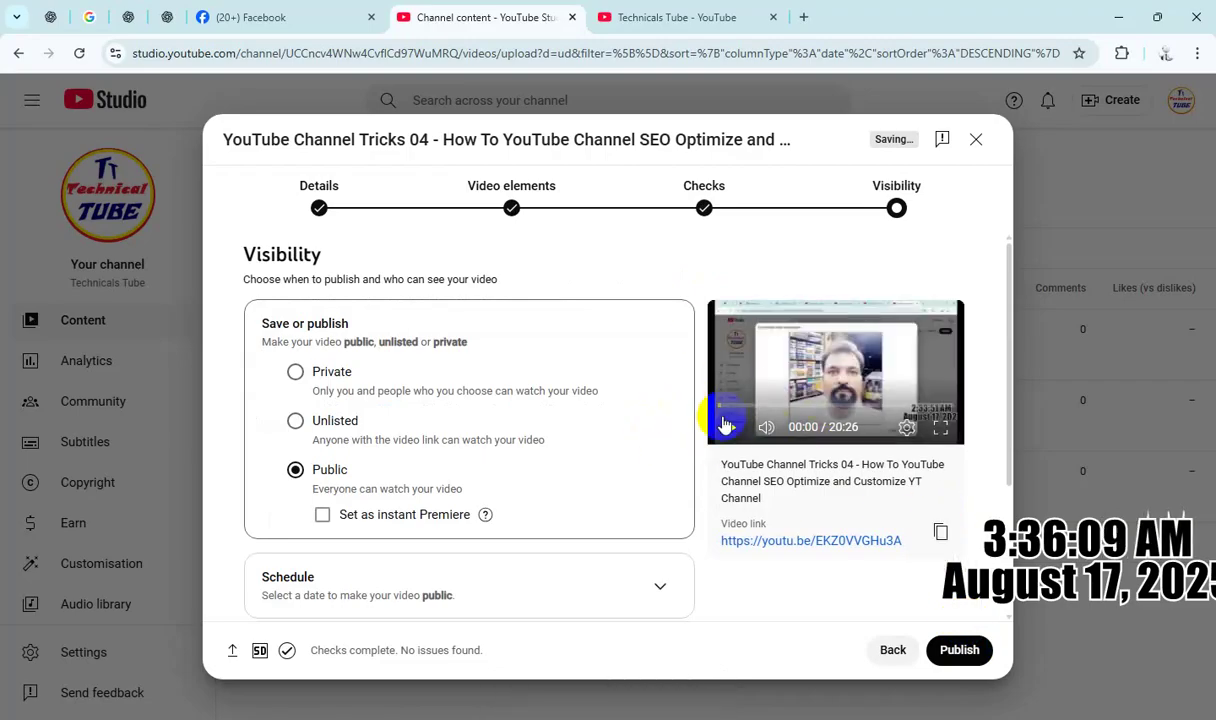
{"action": "left_click", "coordinate": [346, 194]}
{"action": "left_click", "coordinate": [349, 199]}
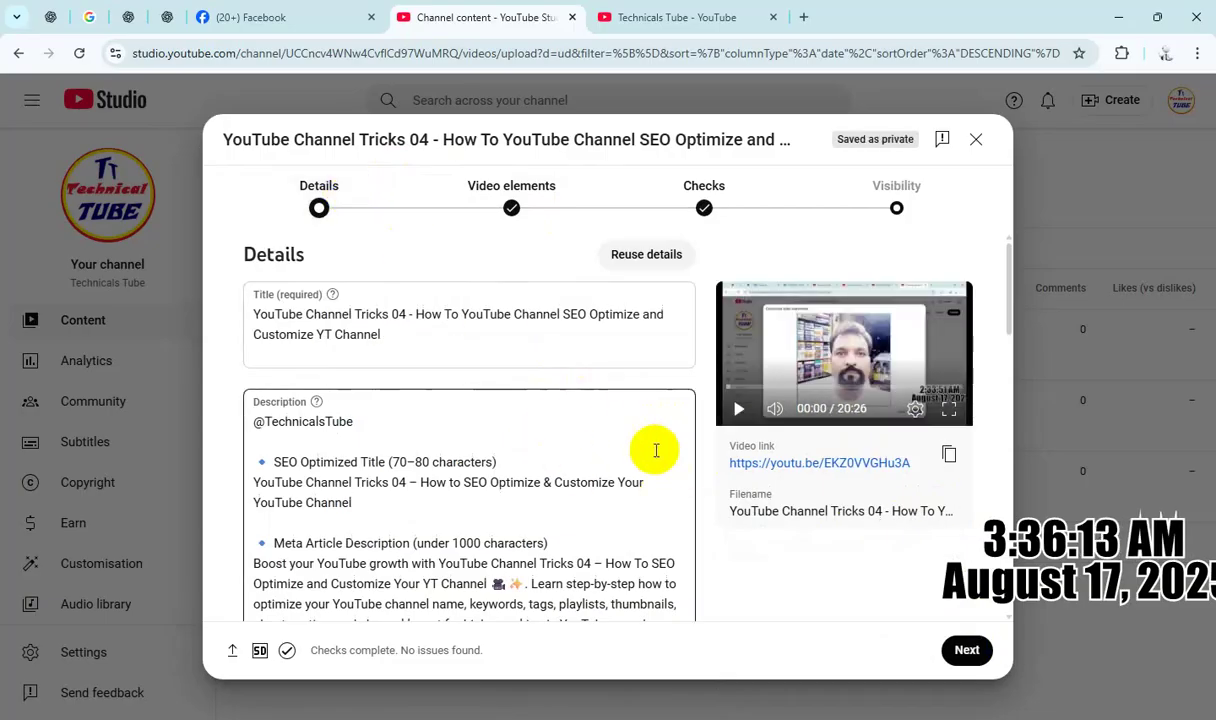
Set the thumbnail to the third auto-generated image, the one showing the Technicals Tube channel page.
{"action": "scroll", "coordinate": [700, 500], "scroll_direction": "down", "scroll_amount": 10}
{"action": "scroll", "coordinate": [508, 481], "scroll_direction": "down", "scroll_amount": 1}
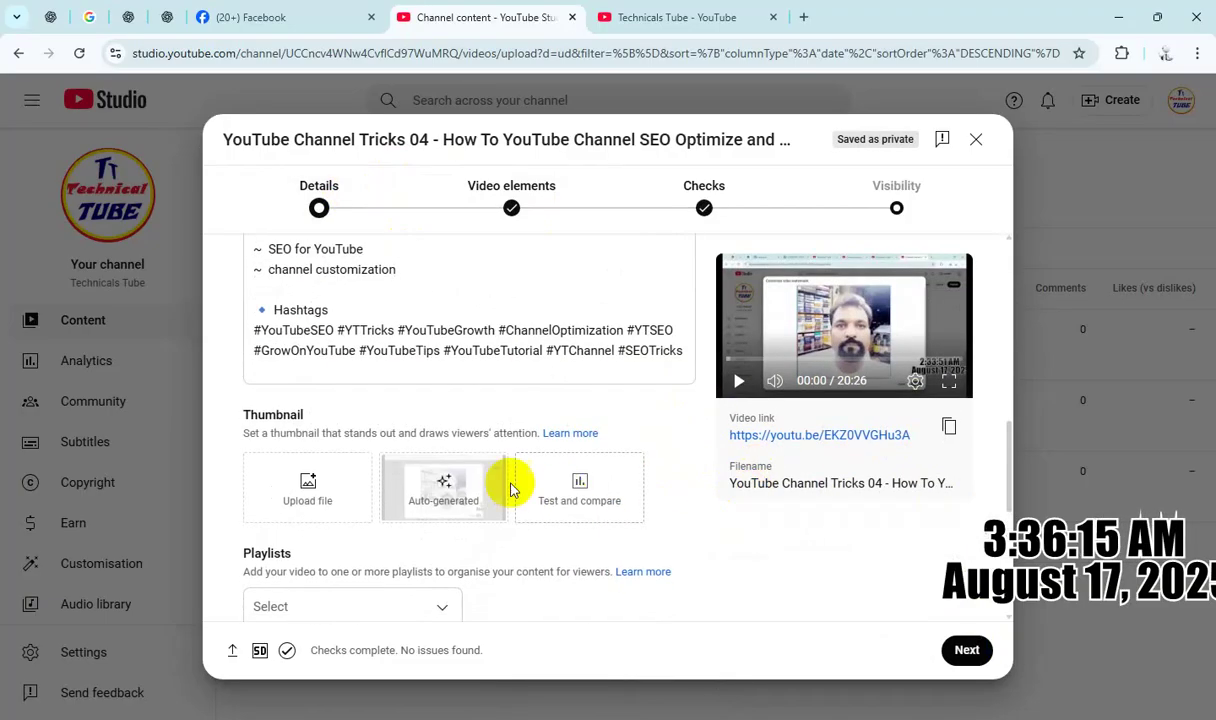
{"action": "left_click", "coordinate": [451, 483]}
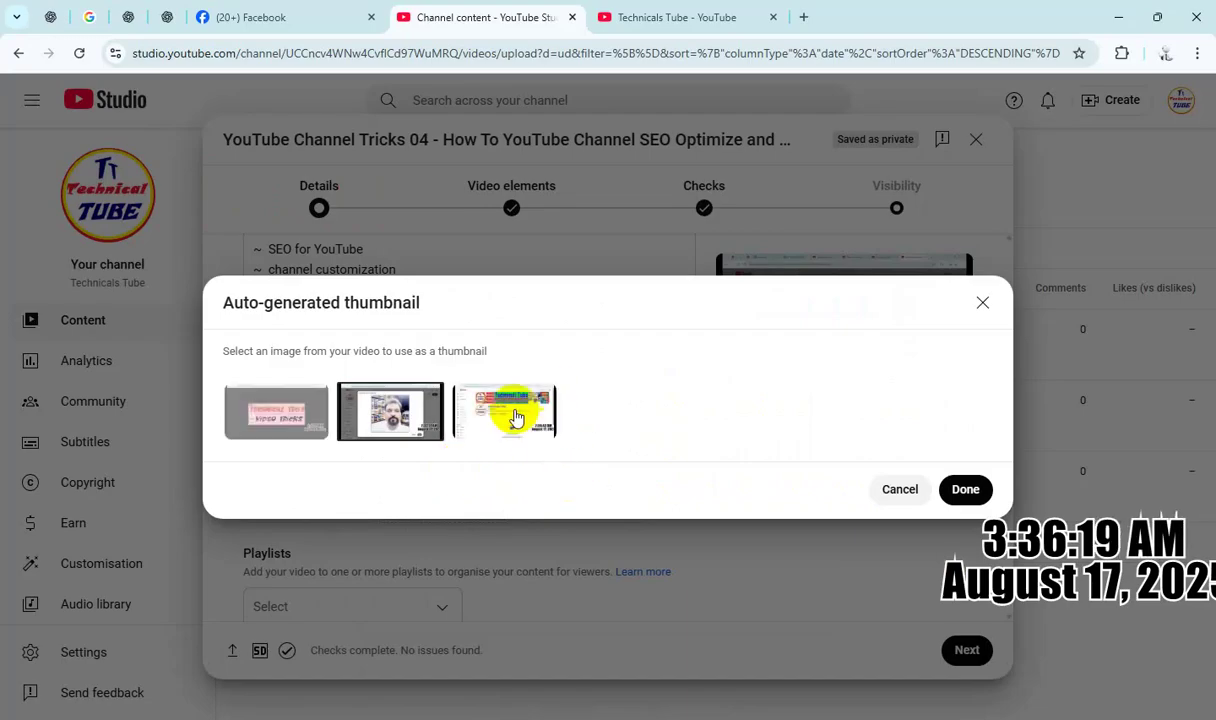
{"action": "left_click", "coordinate": [512, 413]}
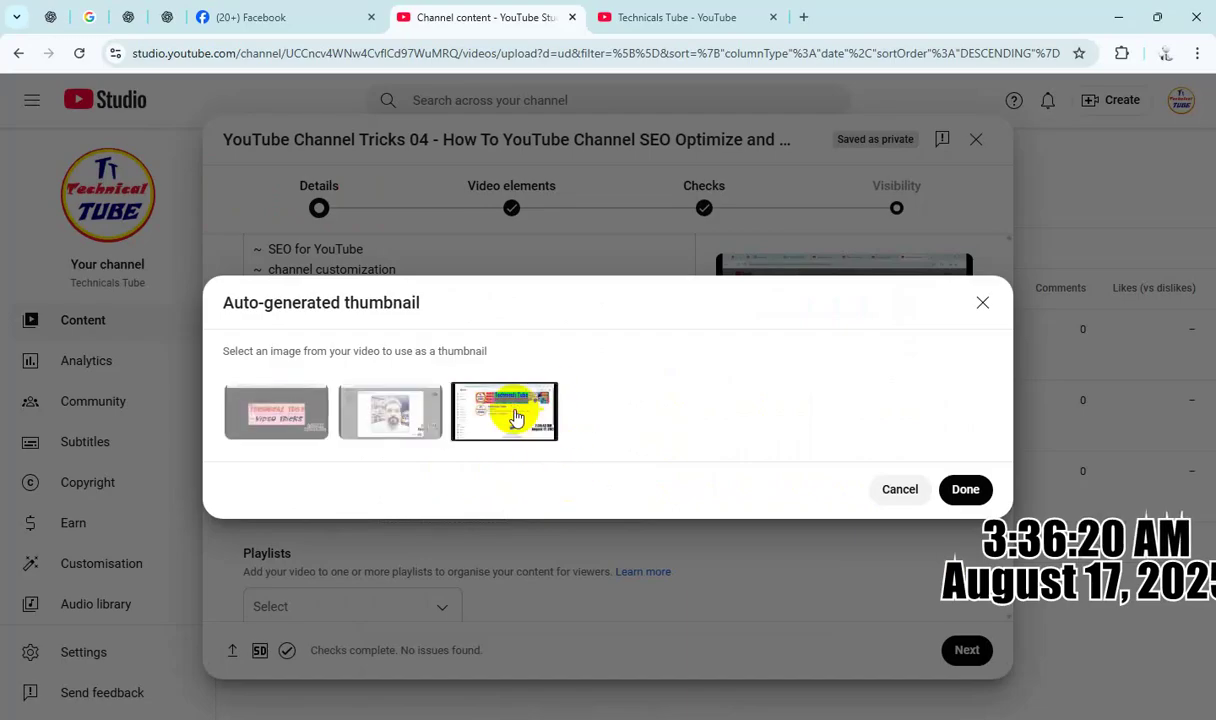
{"action": "left_click", "coordinate": [963, 489]}
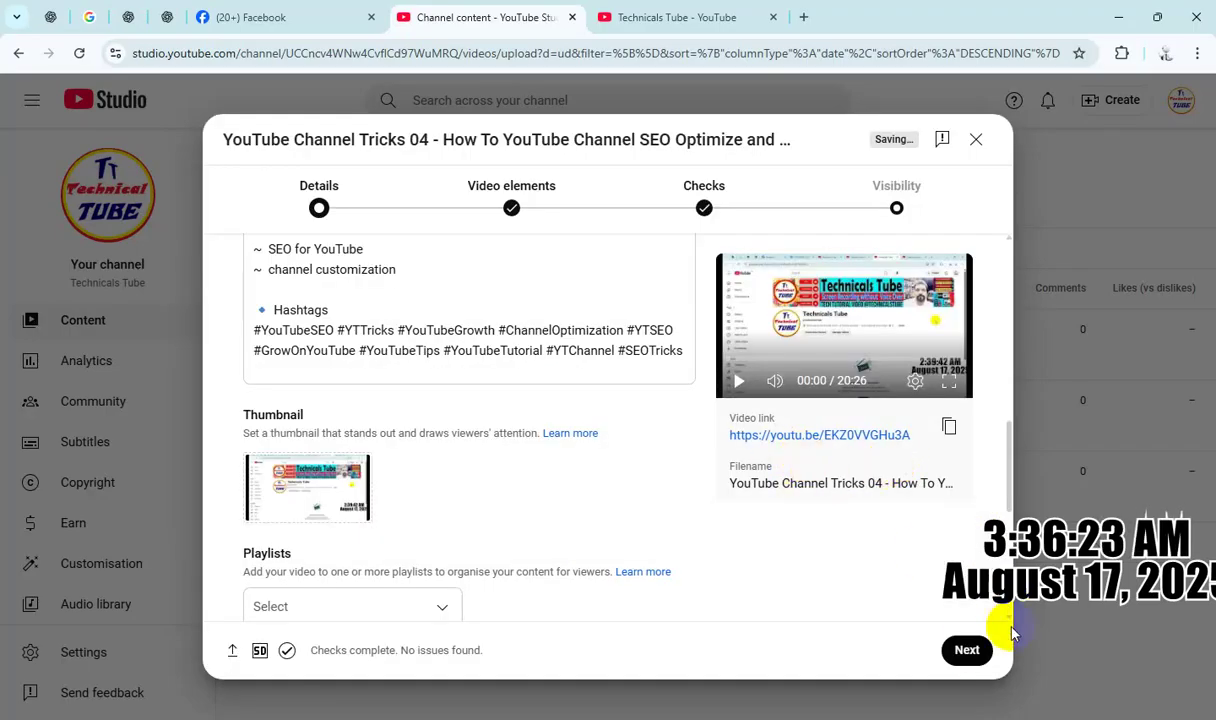
Proceed through the remaining upload stages and publish the video with Public visibility.
{"action": "left_click", "coordinate": [966, 651]}
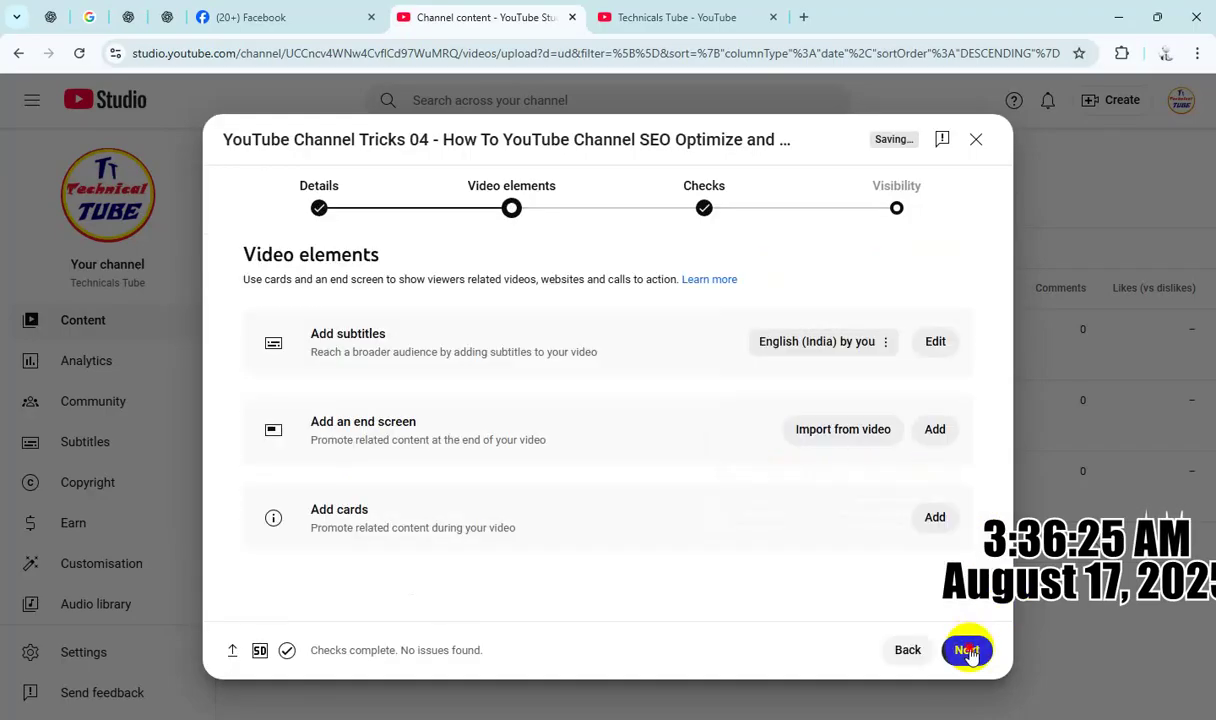
{"action": "left_click", "coordinate": [966, 651]}
{"action": "left_click", "coordinate": [966, 651]}
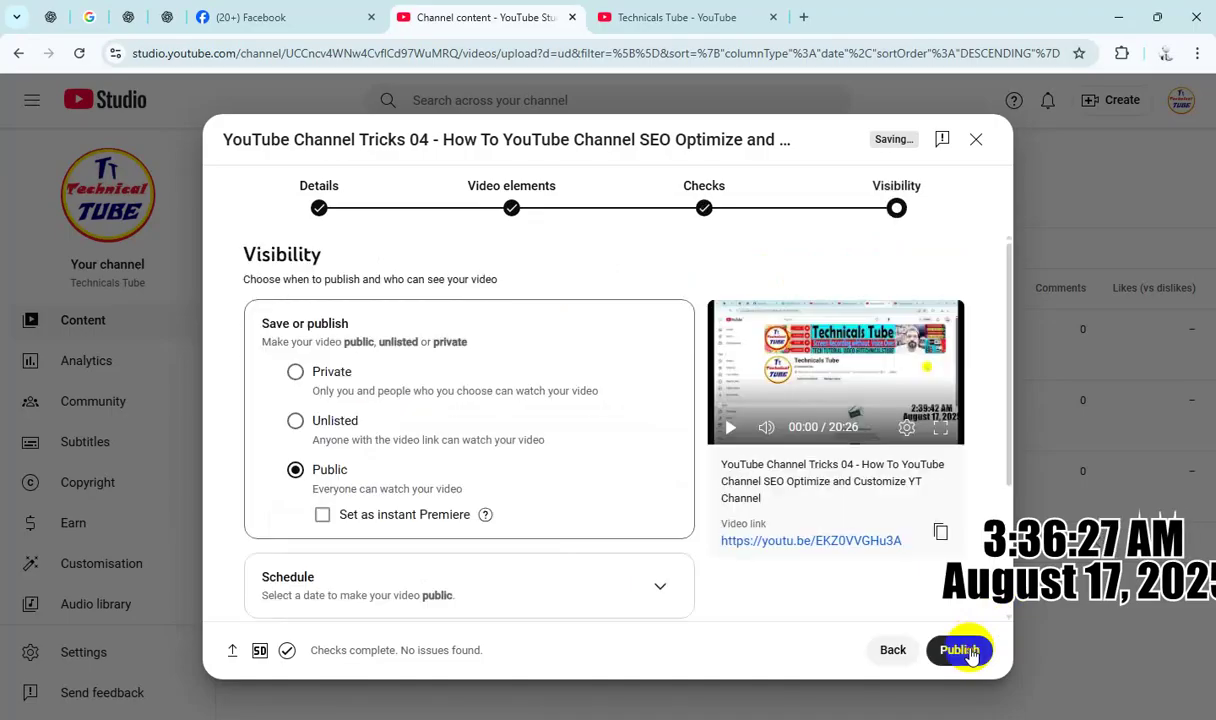
{"action": "left_click", "coordinate": [968, 651]}
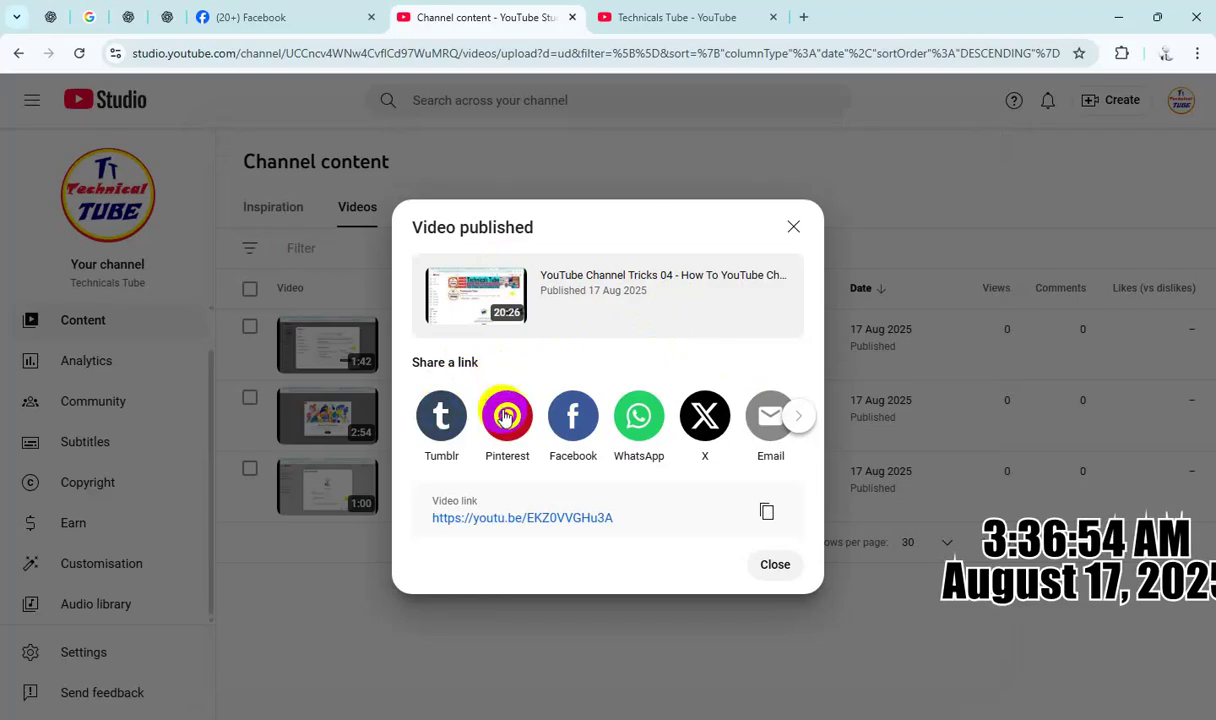
{"action": "left_click", "coordinate": [540, 398]}
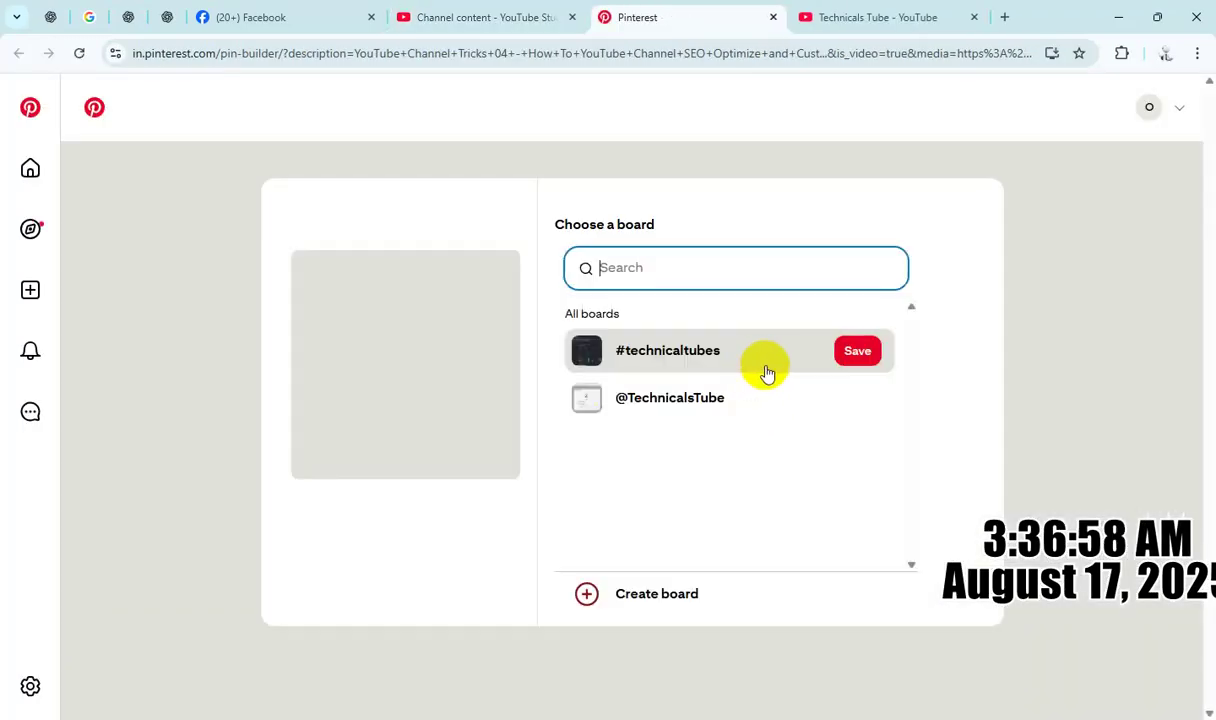
{"action": "left_click", "coordinate": [862, 402]}
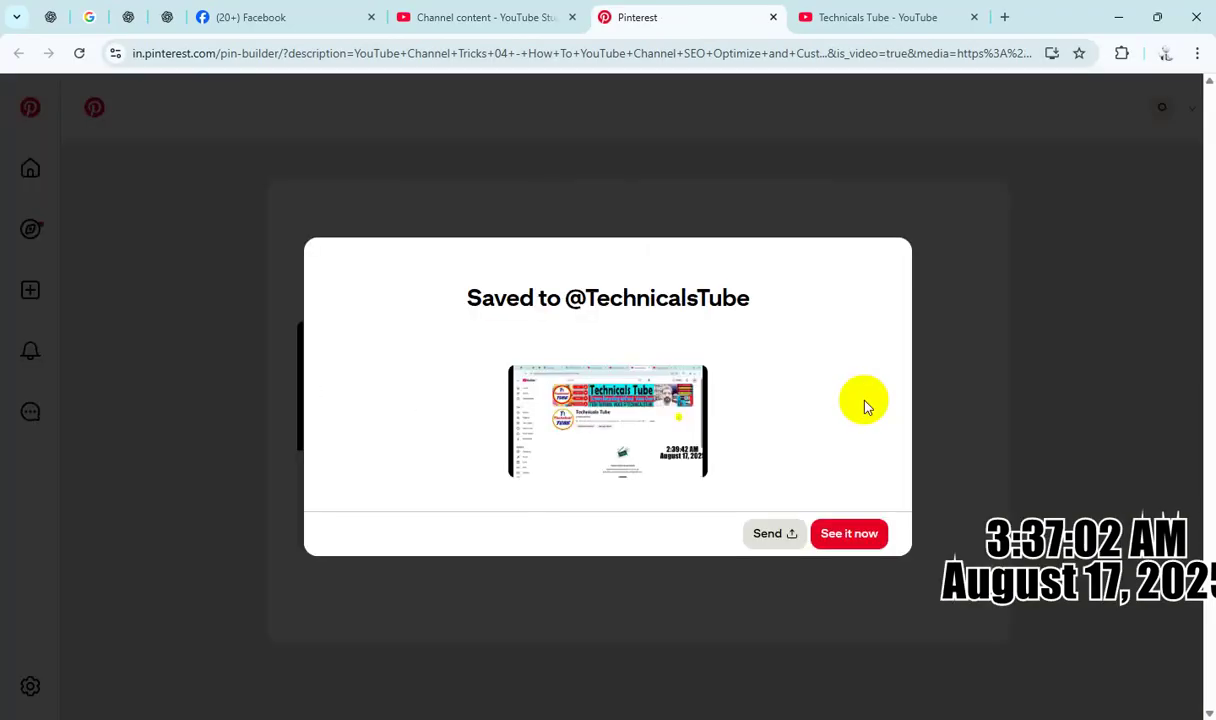
{"action": "left_click", "coordinate": [772, 19]}
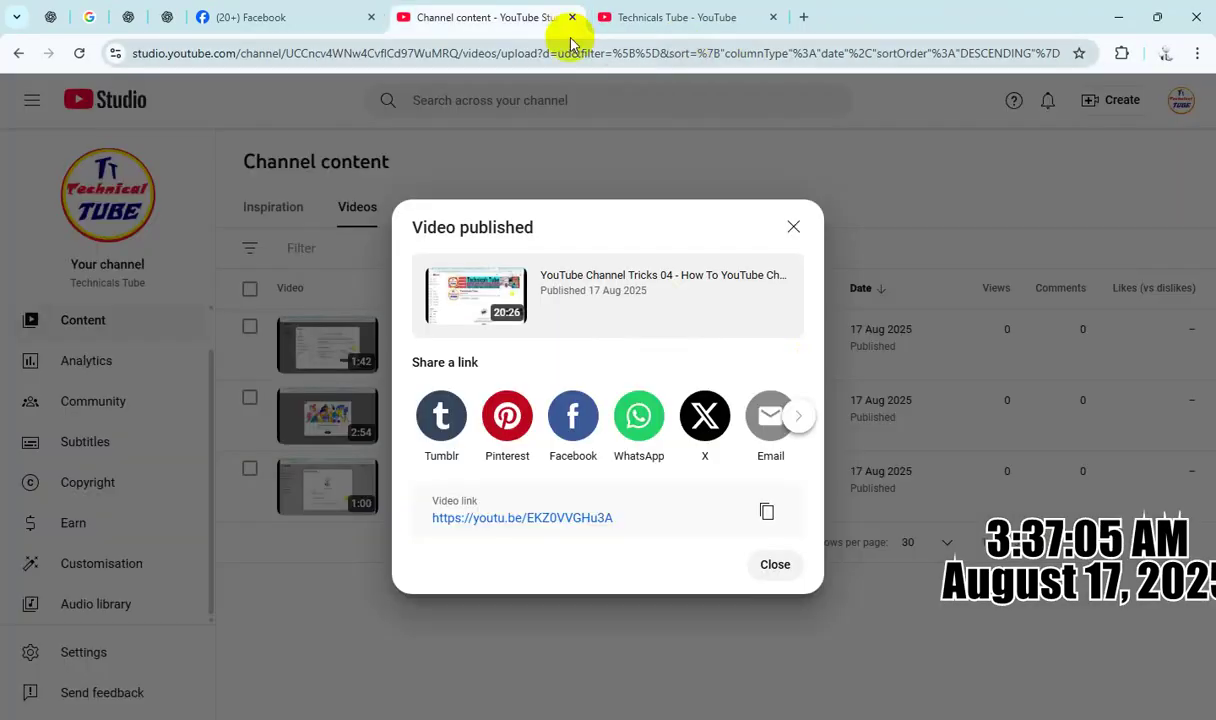
Share the video as a public Facebook post with the prepared article, SEO keywords and hashtags, and return to the channel content list.
{"action": "left_click", "coordinate": [575, 416]}
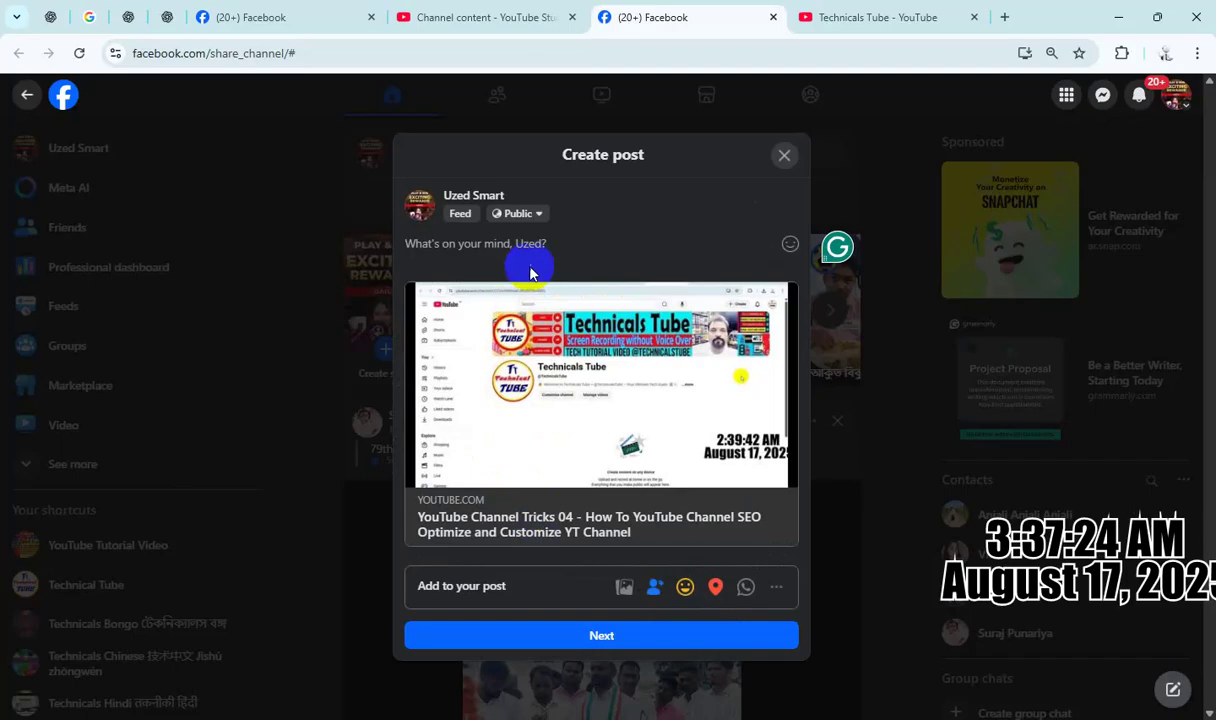
{"action": "key", "text": "ctrl+v"}
{"action": "left_click", "coordinate": [699, 679]}
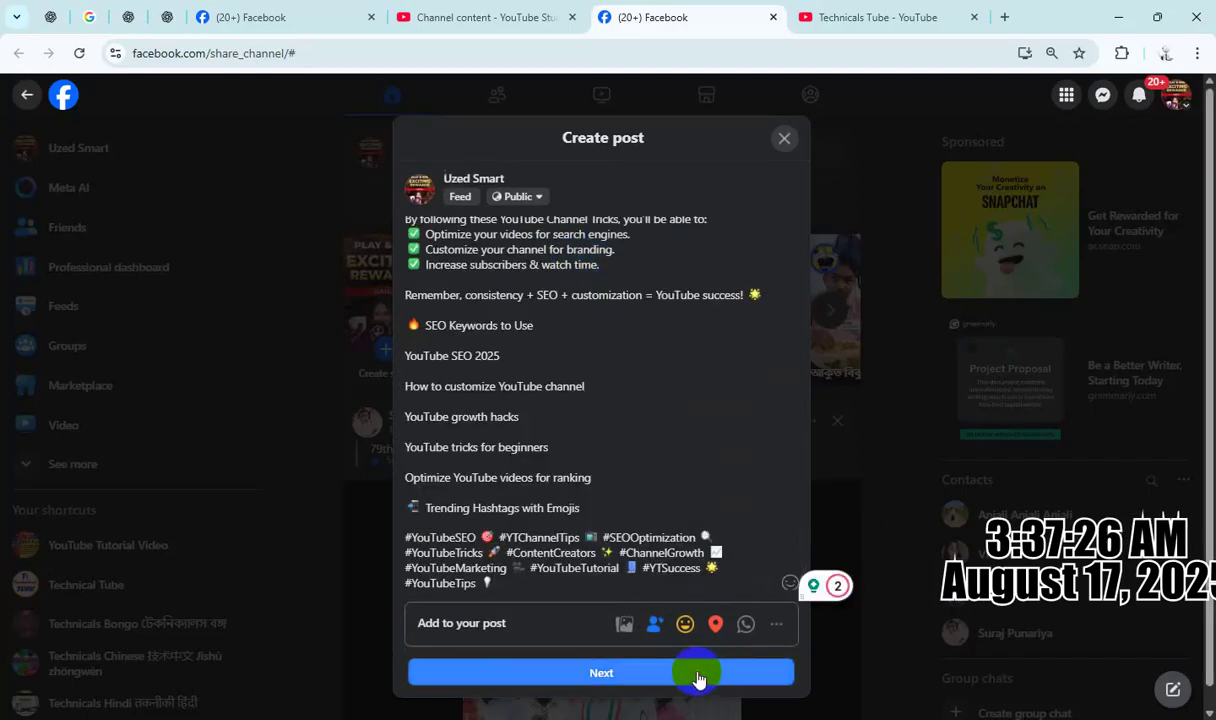
{"action": "left_click", "coordinate": [655, 581]}
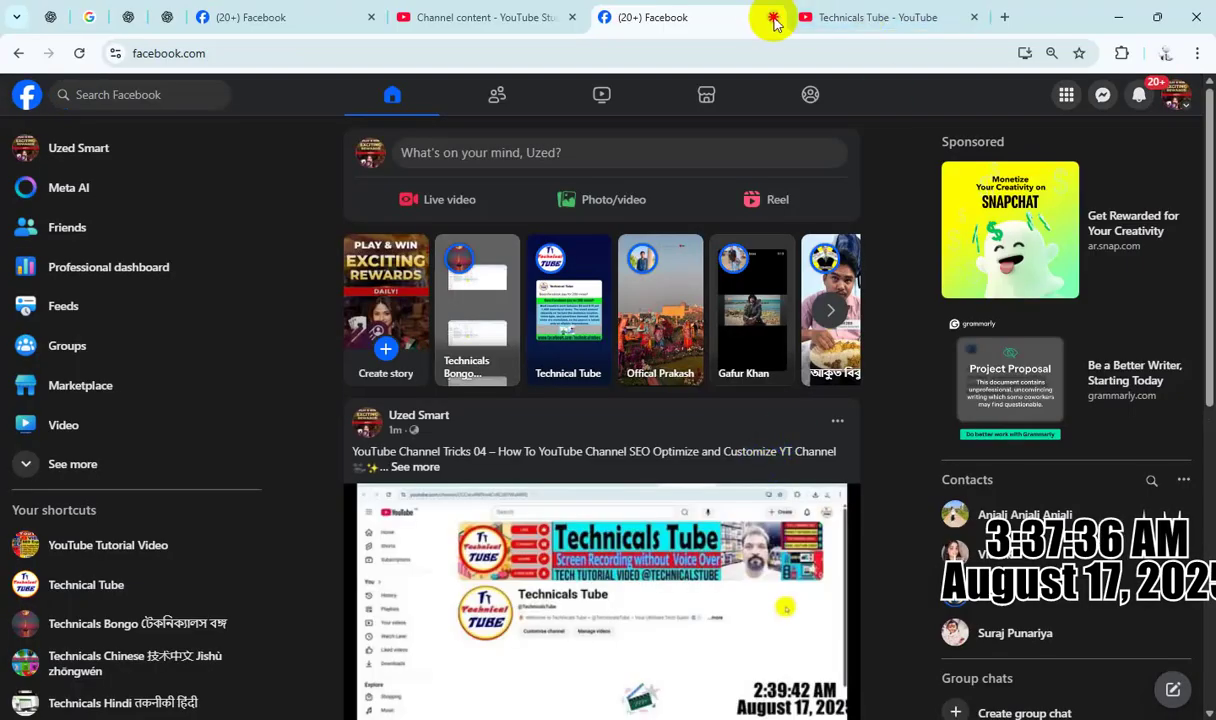
{"action": "left_click", "coordinate": [773, 18]}
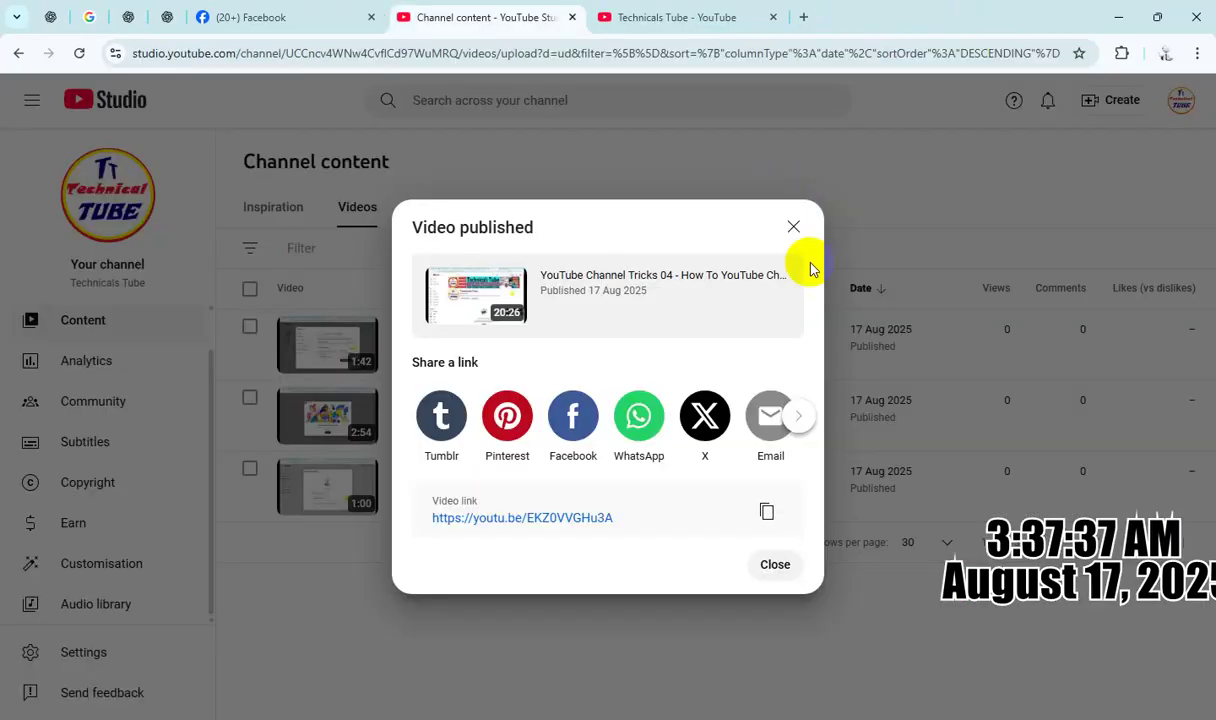
{"action": "left_click", "coordinate": [817, 510]}
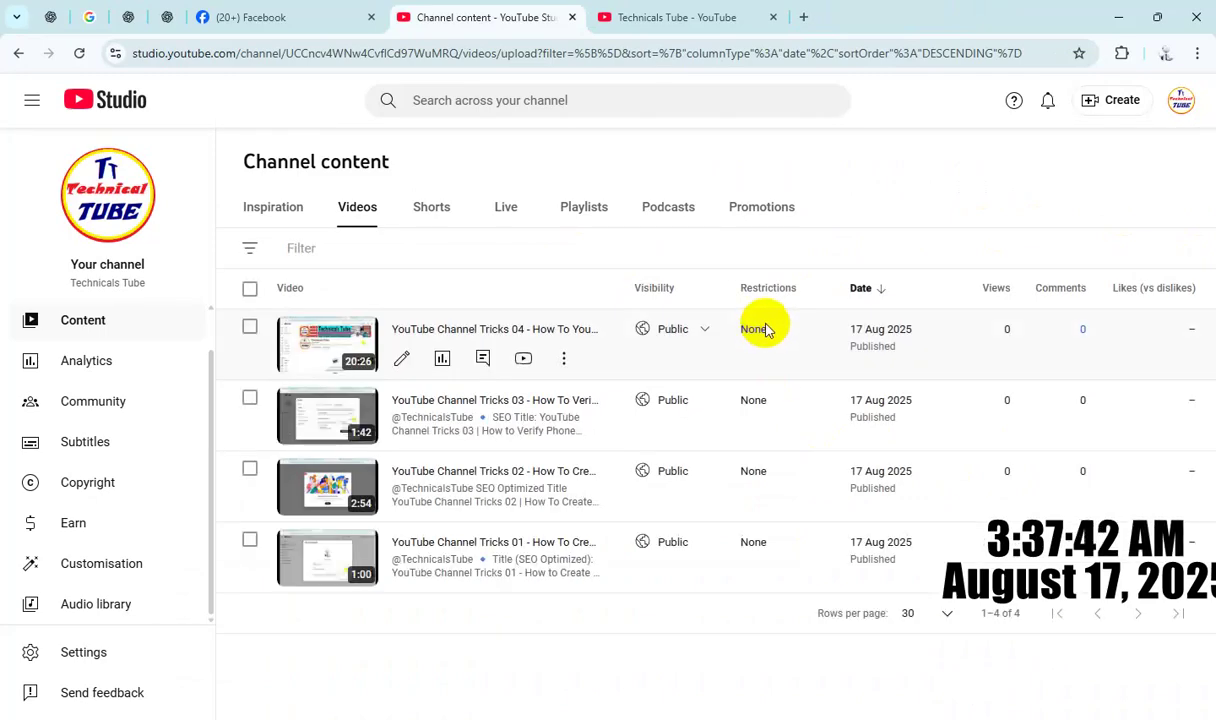
Reload the public Technicals Tube channel page and look over its uploaded videos.
{"action": "left_click", "coordinate": [686, 18]}
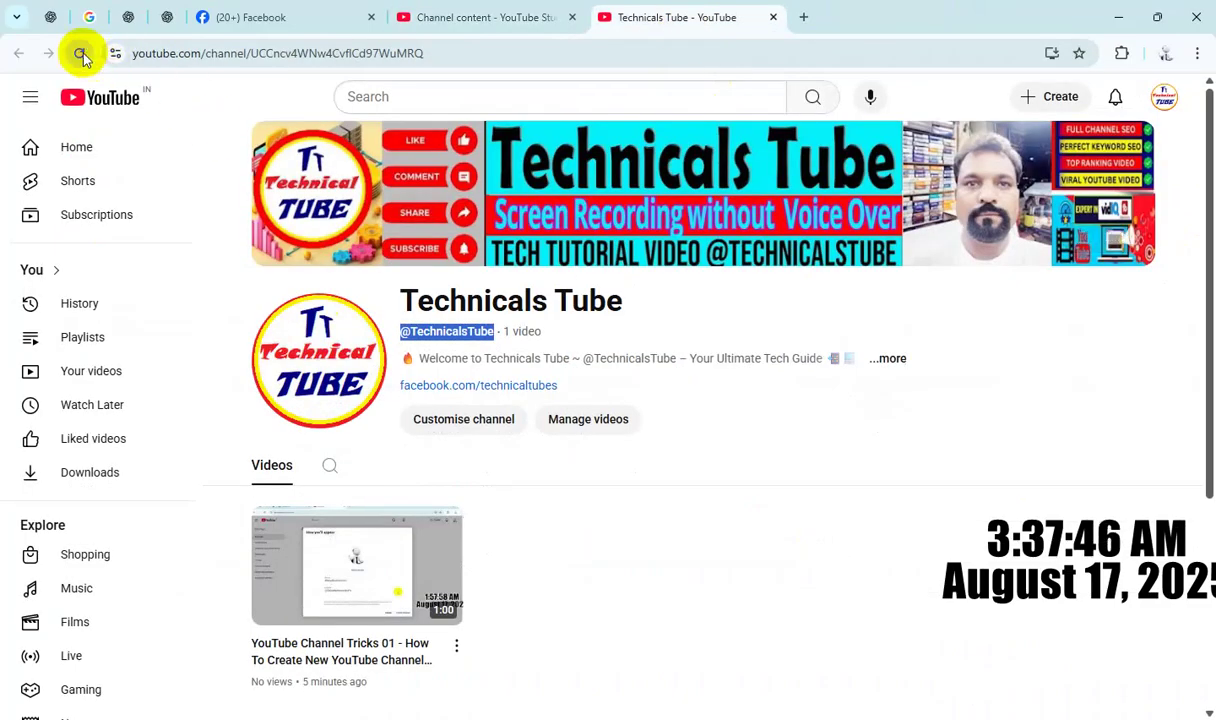
{"action": "left_click", "coordinate": [81, 54]}
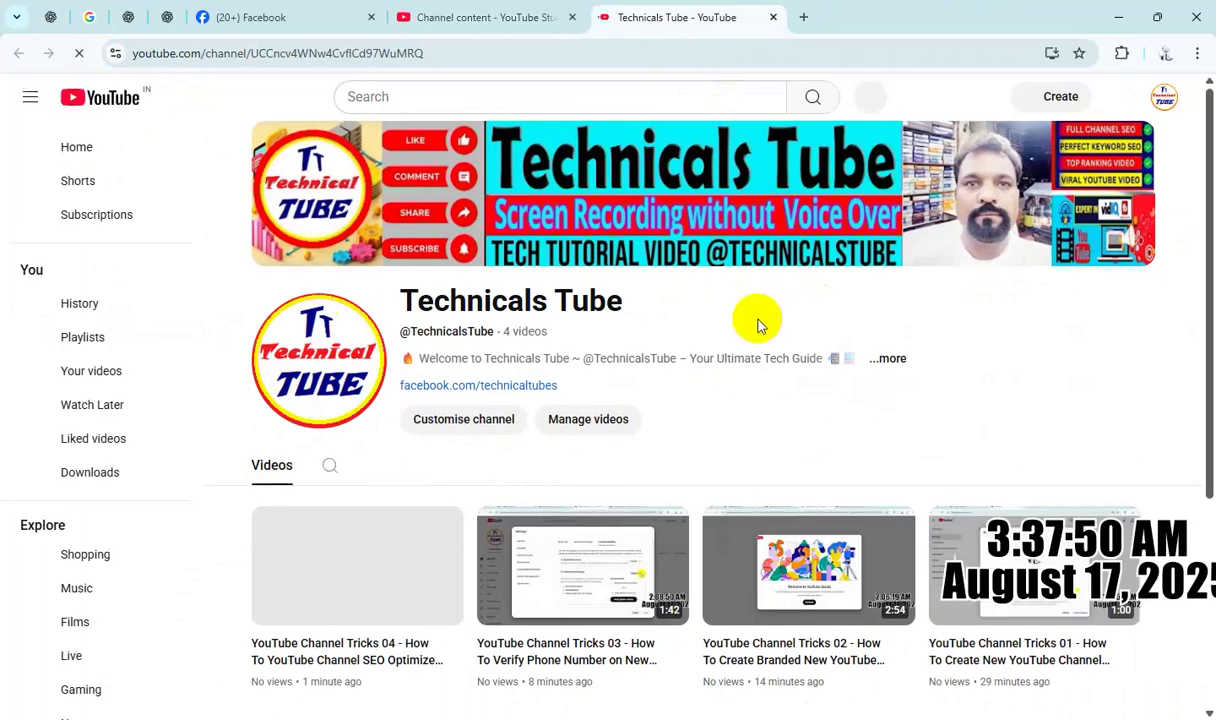
{"action": "scroll", "coordinate": [733, 386], "scroll_direction": "down", "scroll_amount": 2}
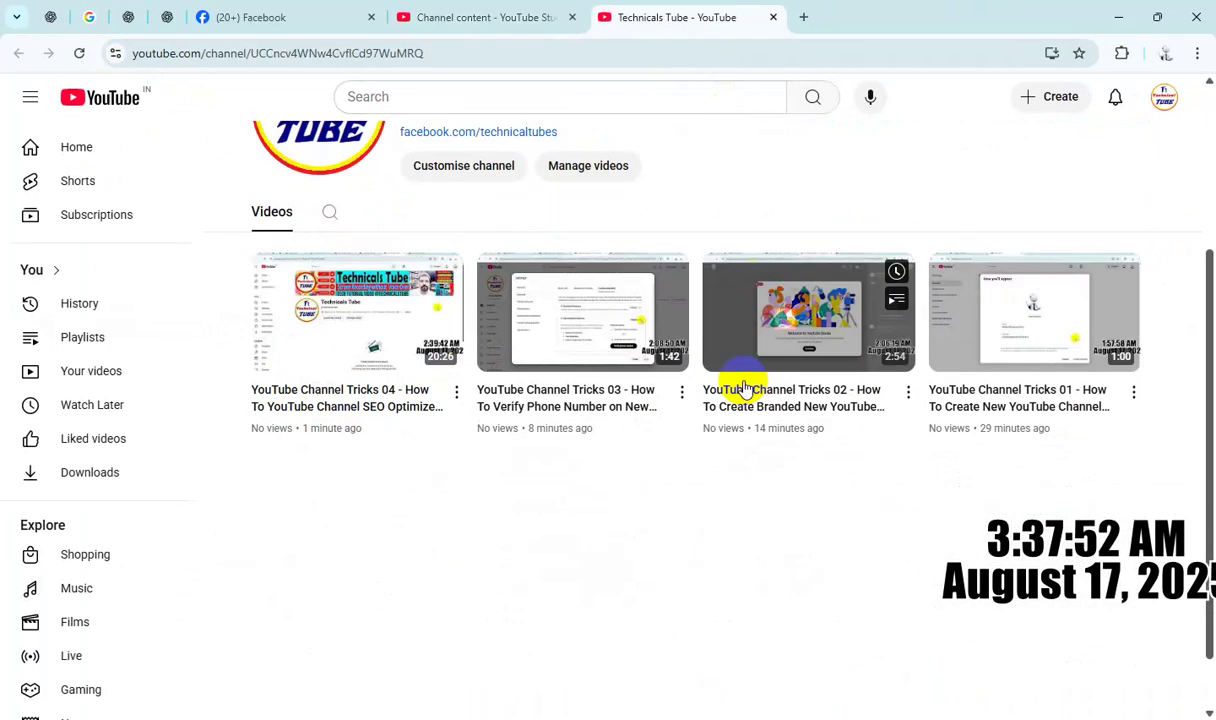
{"action": "scroll", "coordinate": [597, 190], "scroll_direction": "up", "scroll_amount": 2}
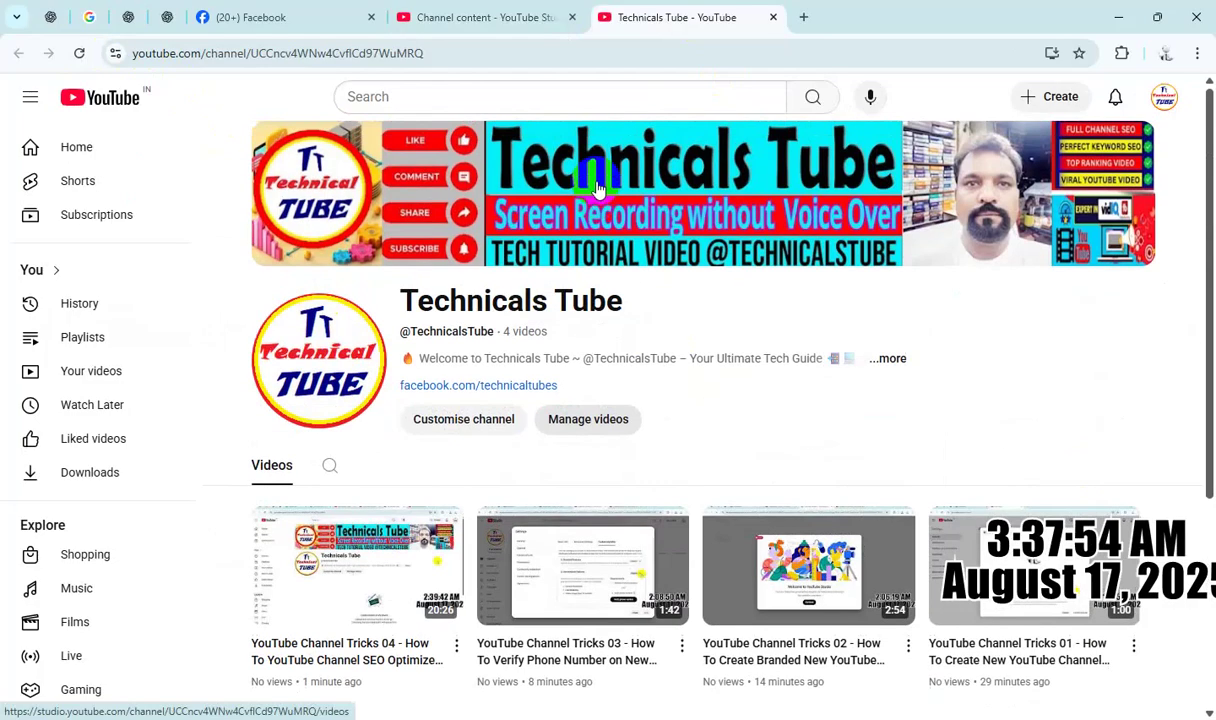
{"action": "scroll", "coordinate": [796, 278], "scroll_direction": "down", "scroll_amount": 2}
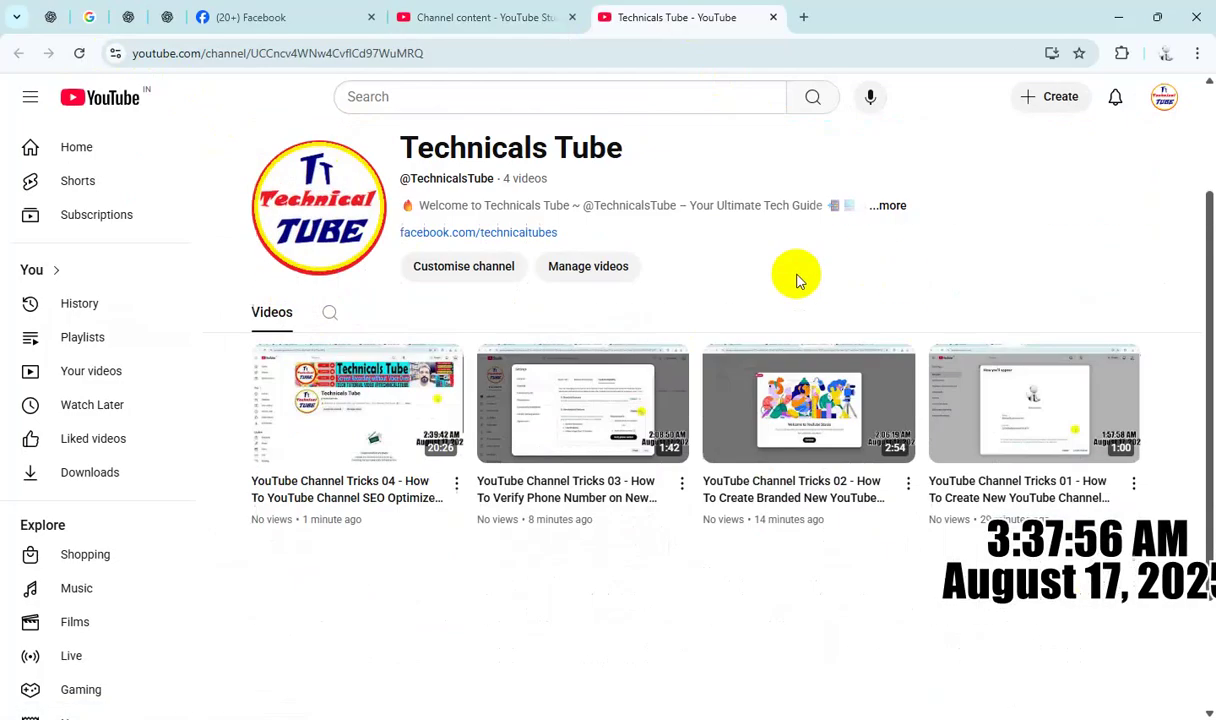